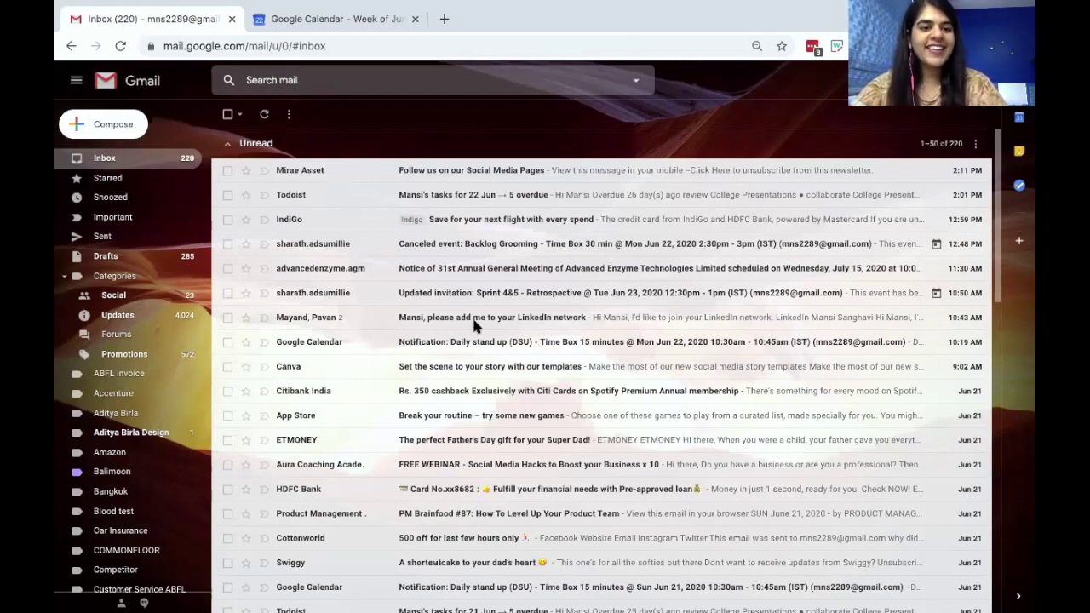
Find all messages from the same sender as the Canva email "Set the scene to your story with our templates" by filtering similar messages
scroll(358, 452, down, 1)
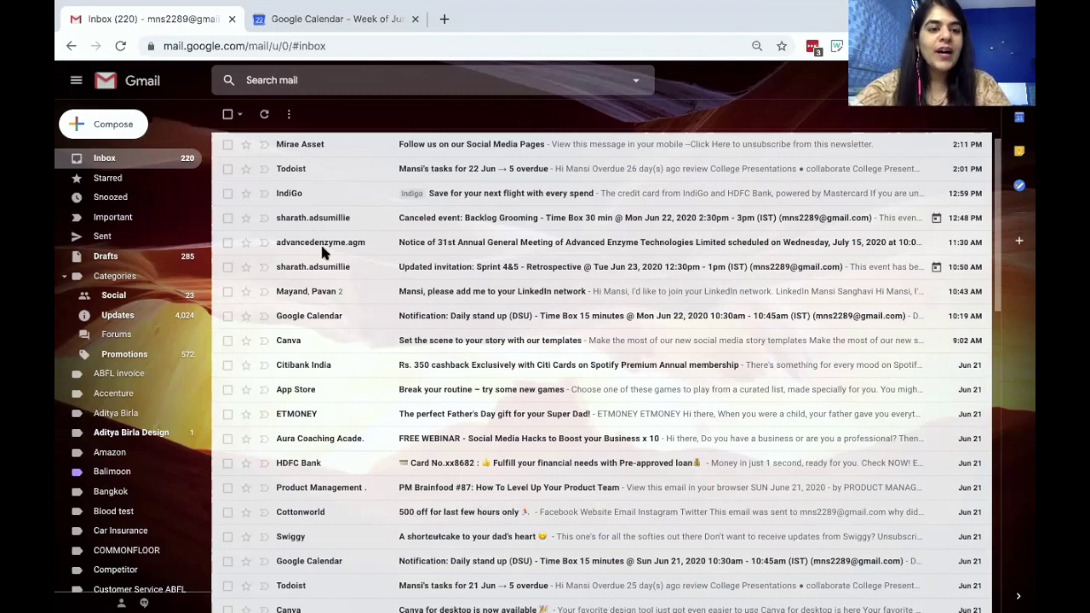
click(228, 341)
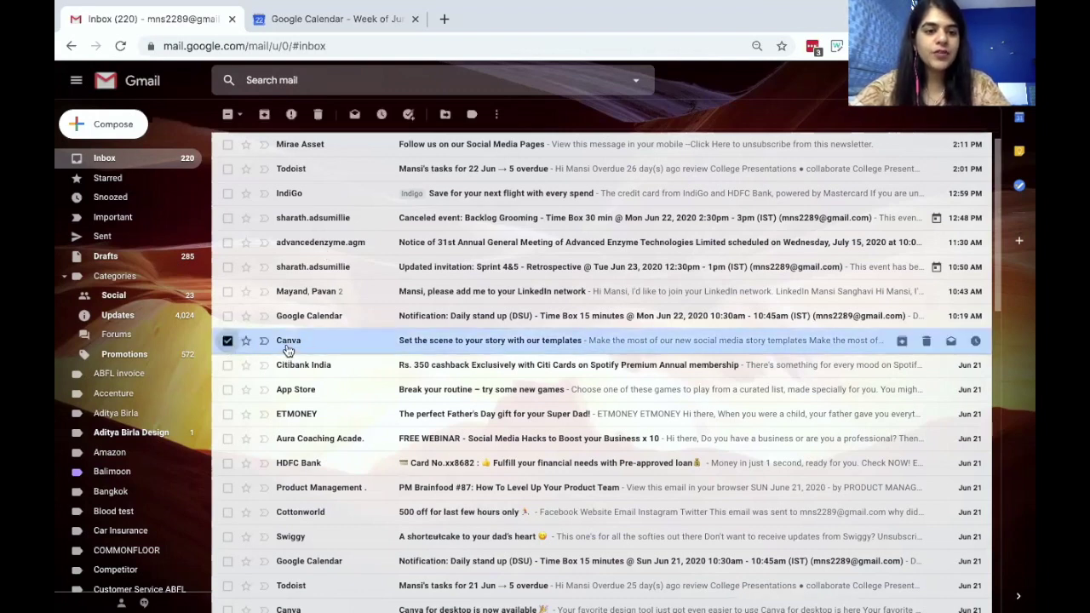
mouse_move(288, 348)
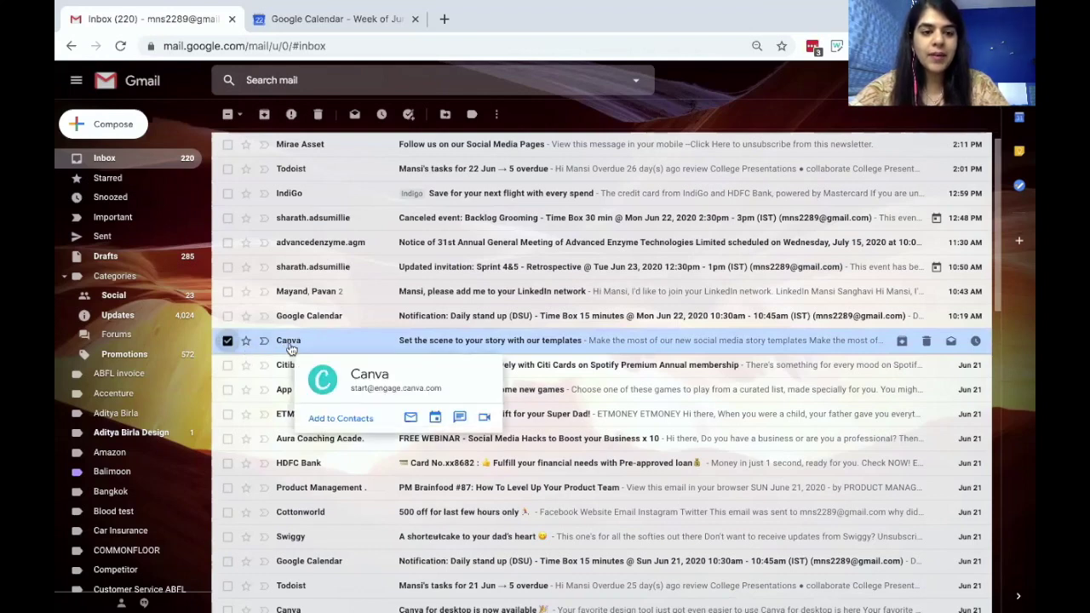
click(497, 114)
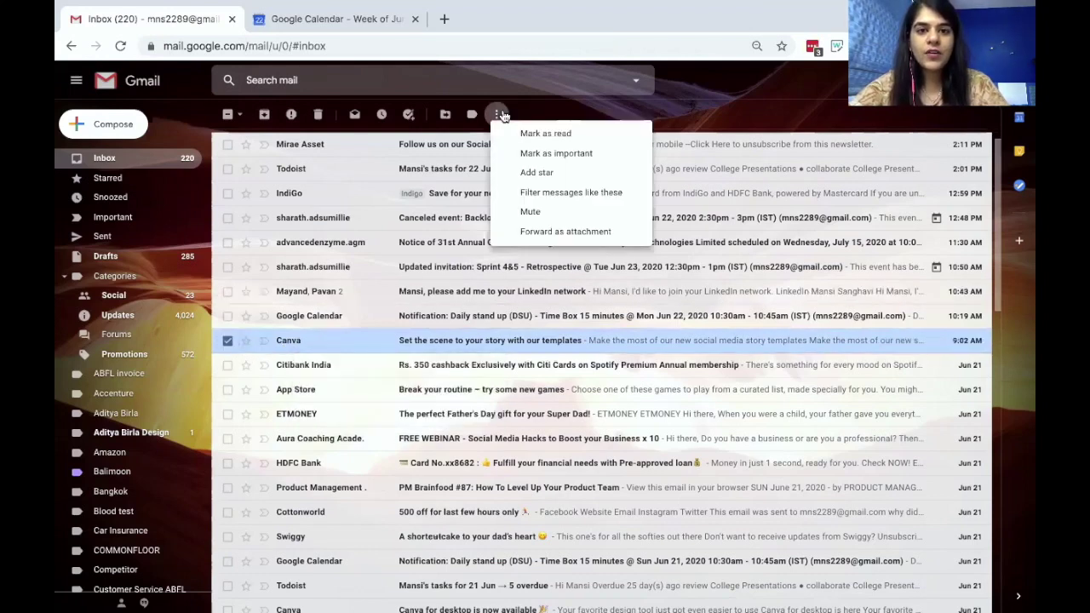
click(573, 192)
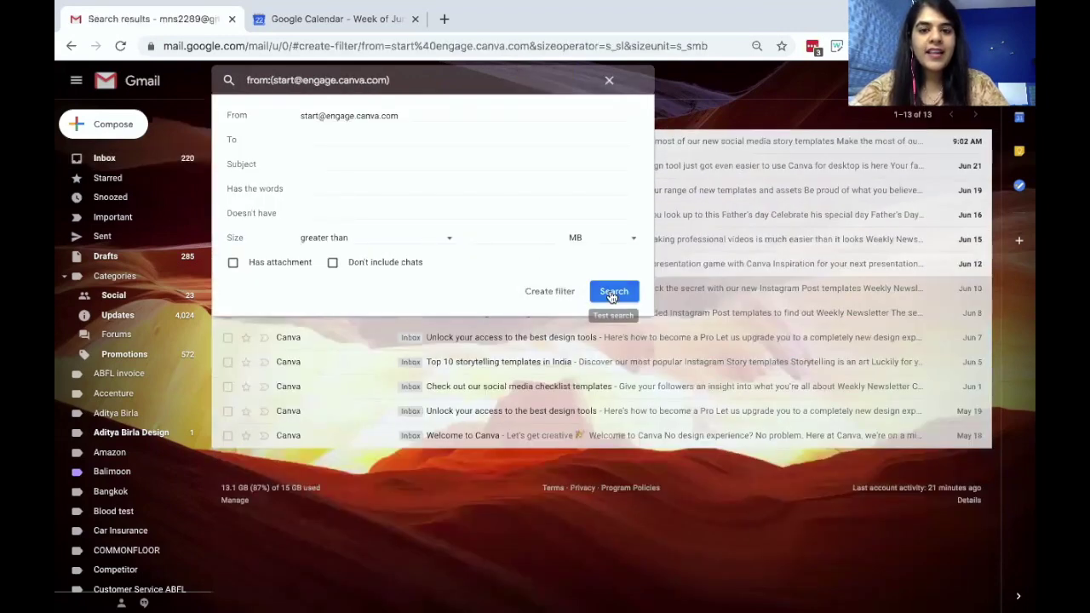
click(612, 292)
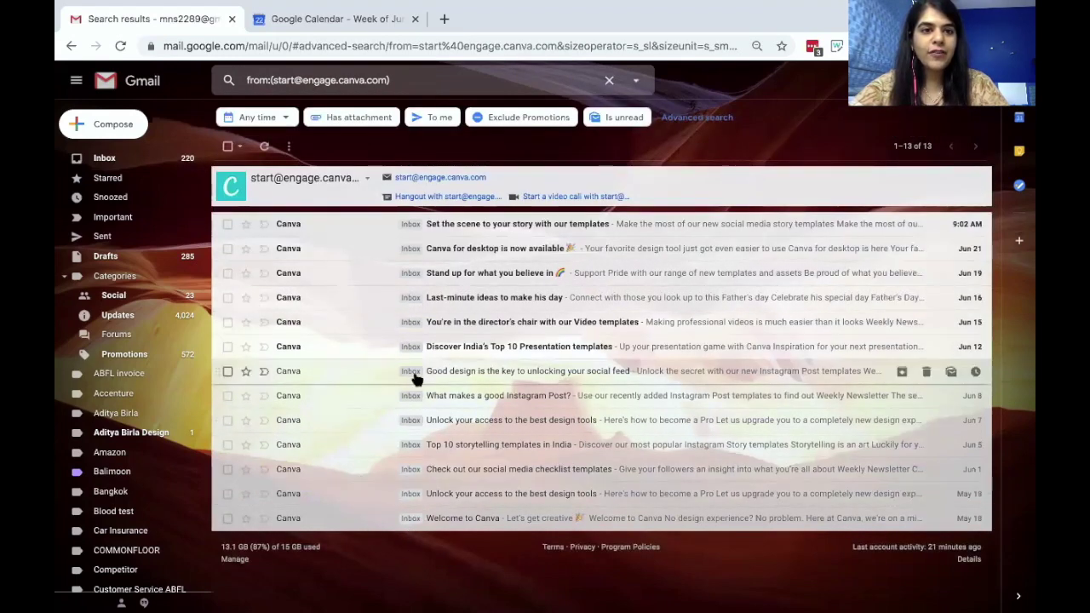
Apply a new label named Canva to all the found Canva messages
click(229, 147)
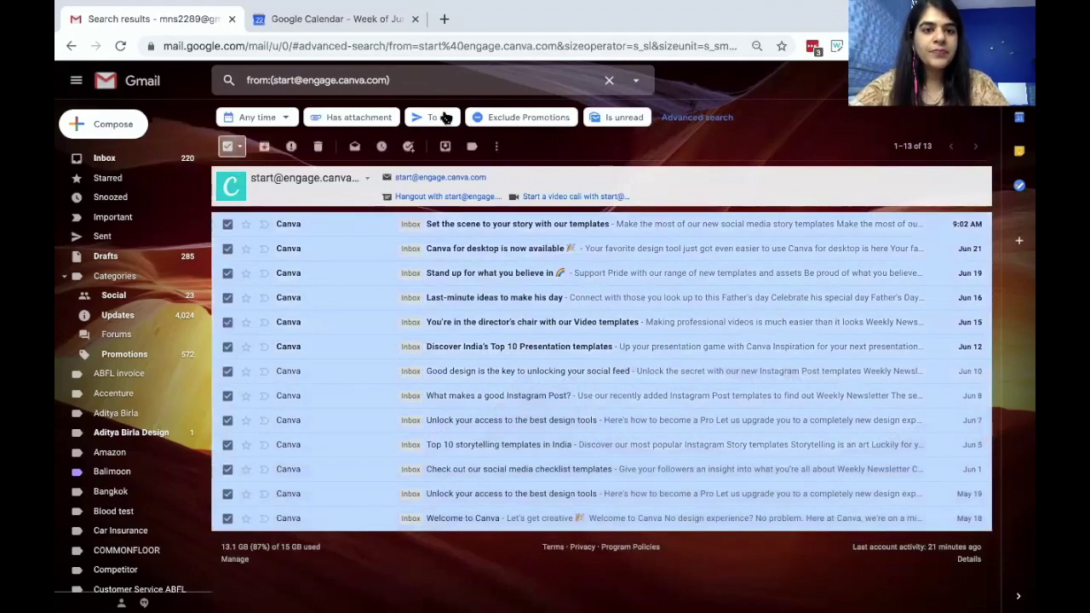
click(497, 148)
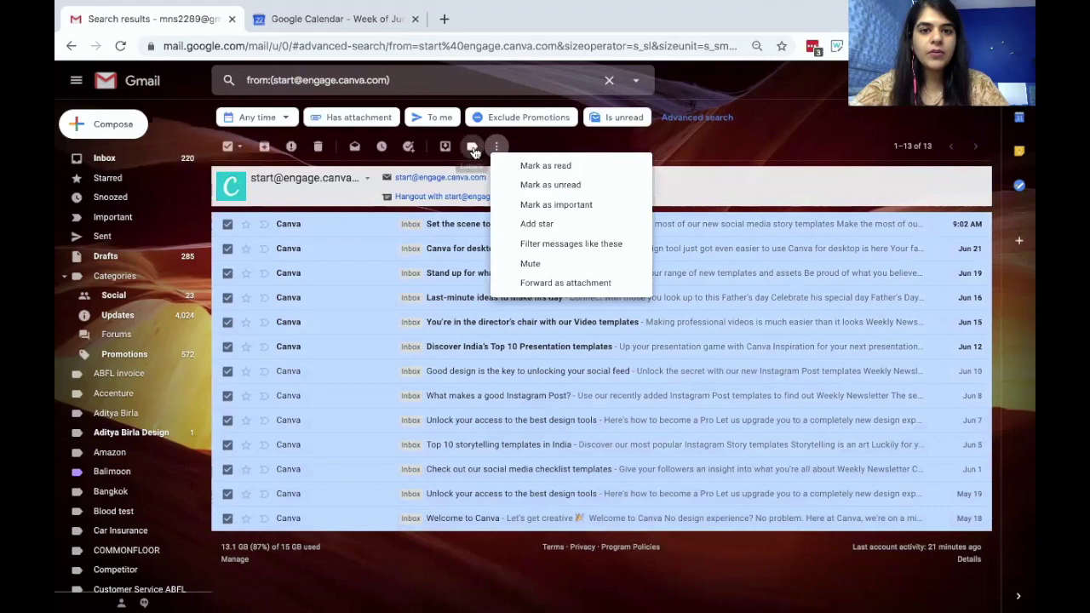
click(472, 148)
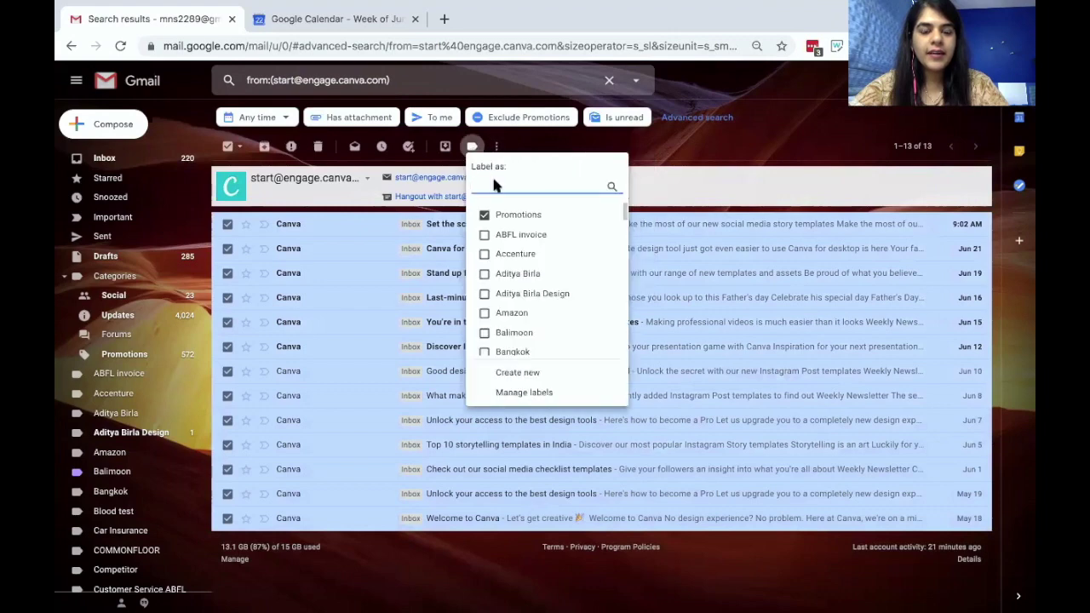
click(529, 369)
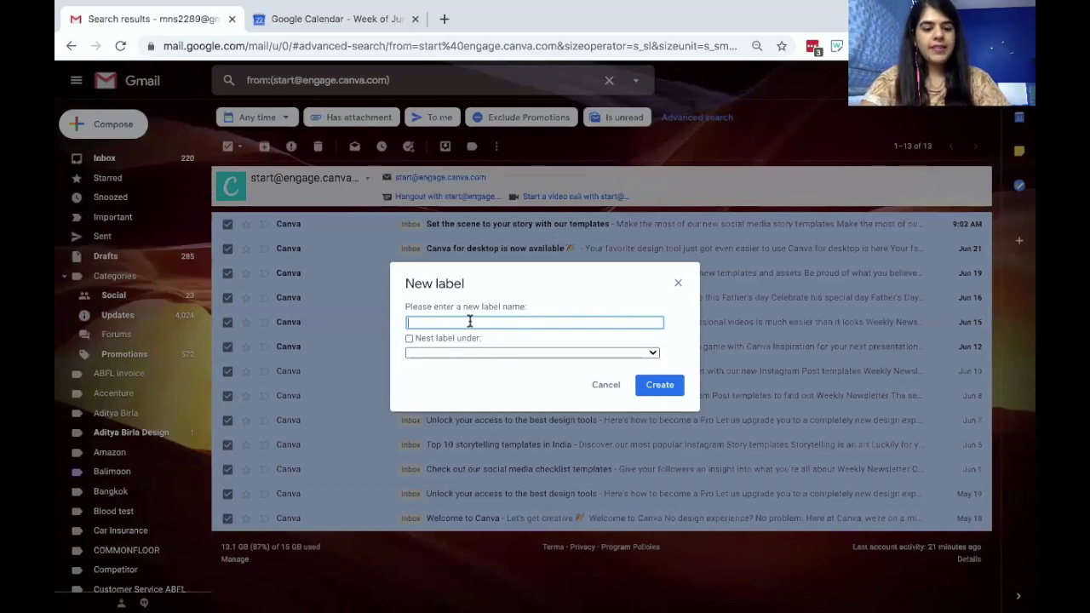
text(Canva)
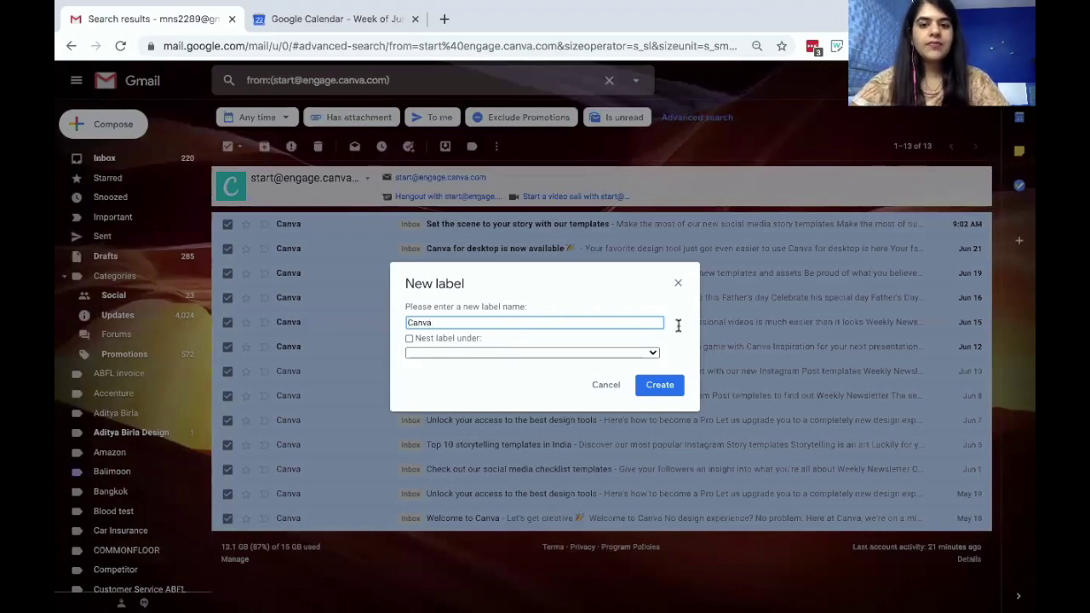
click(662, 386)
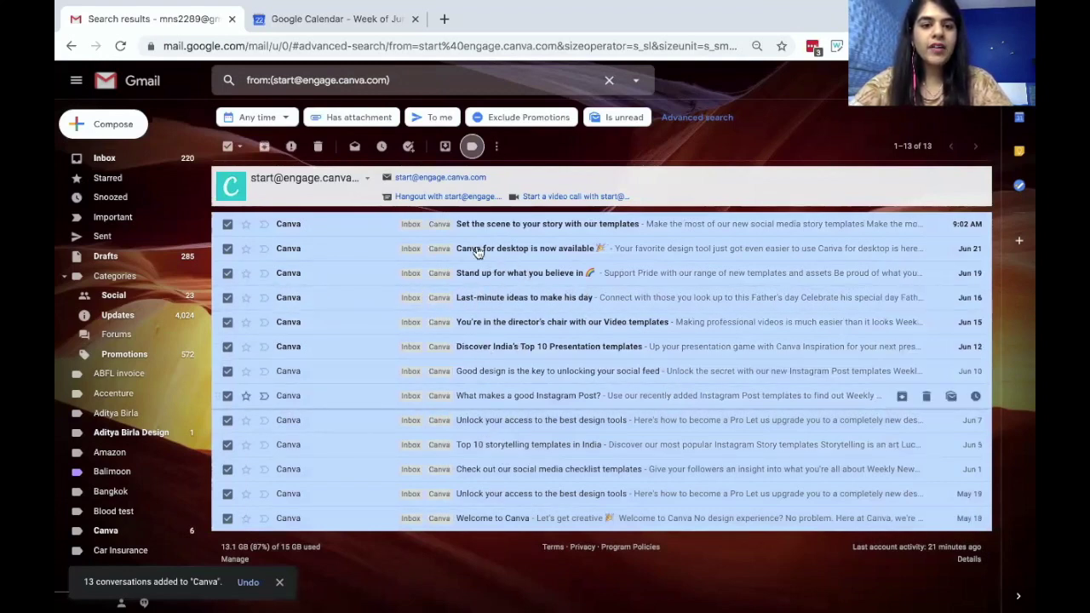
click(227, 147)
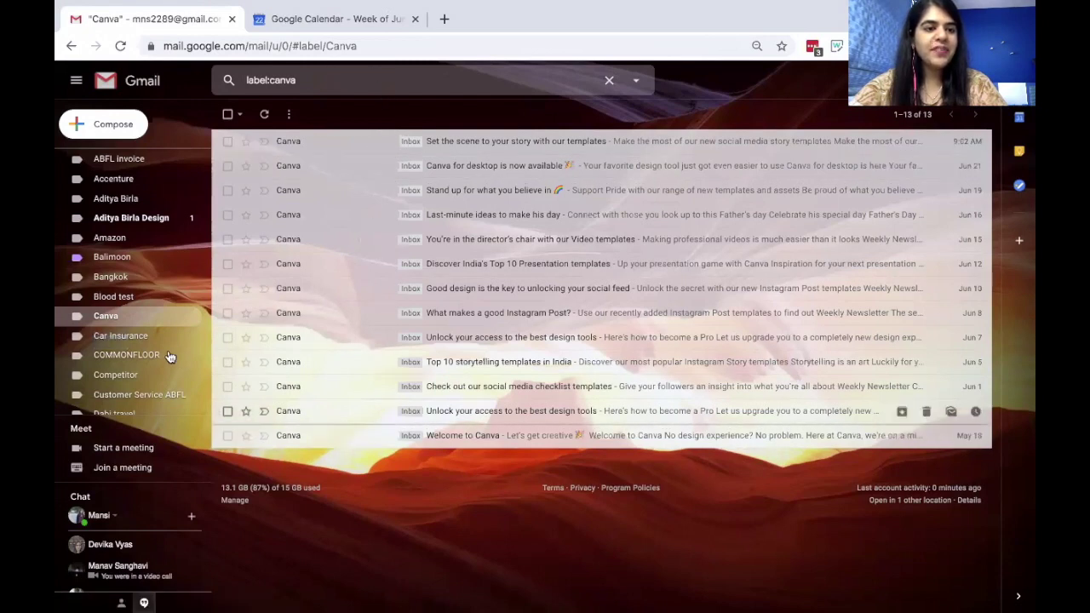
Color the Canva label teal
click(193, 317)
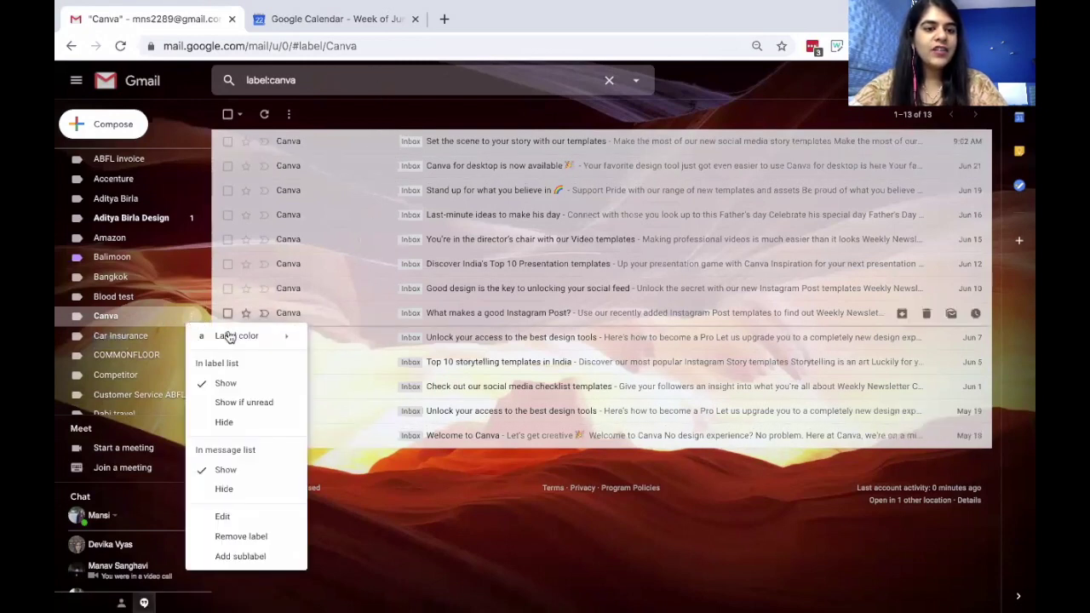
mouse_move(230, 335)
click(375, 358)
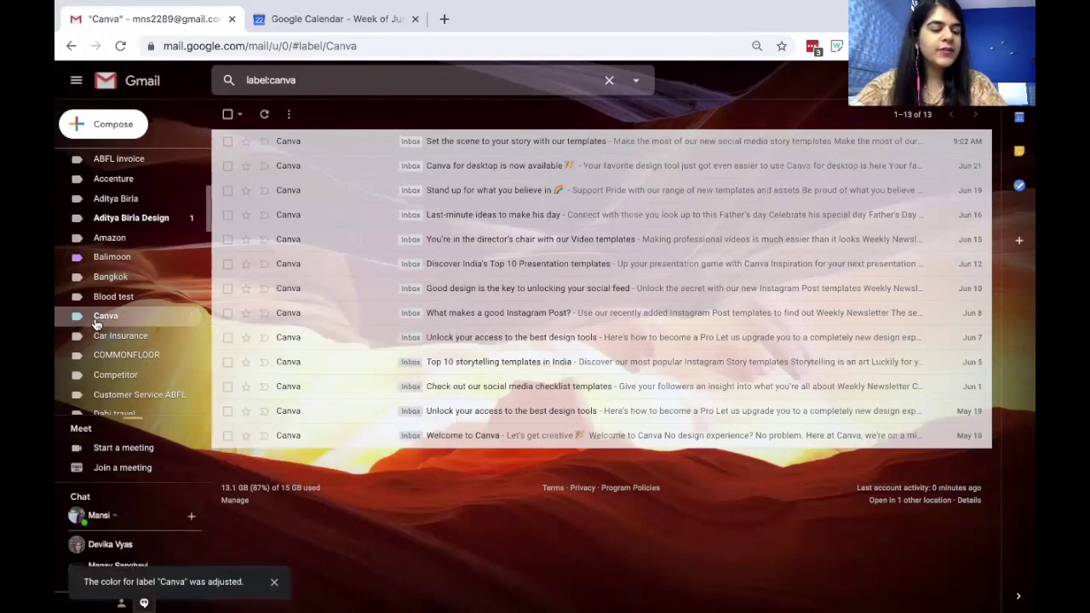
Set the Canva label's color to red
click(192, 319)
mouse_move(226, 335)
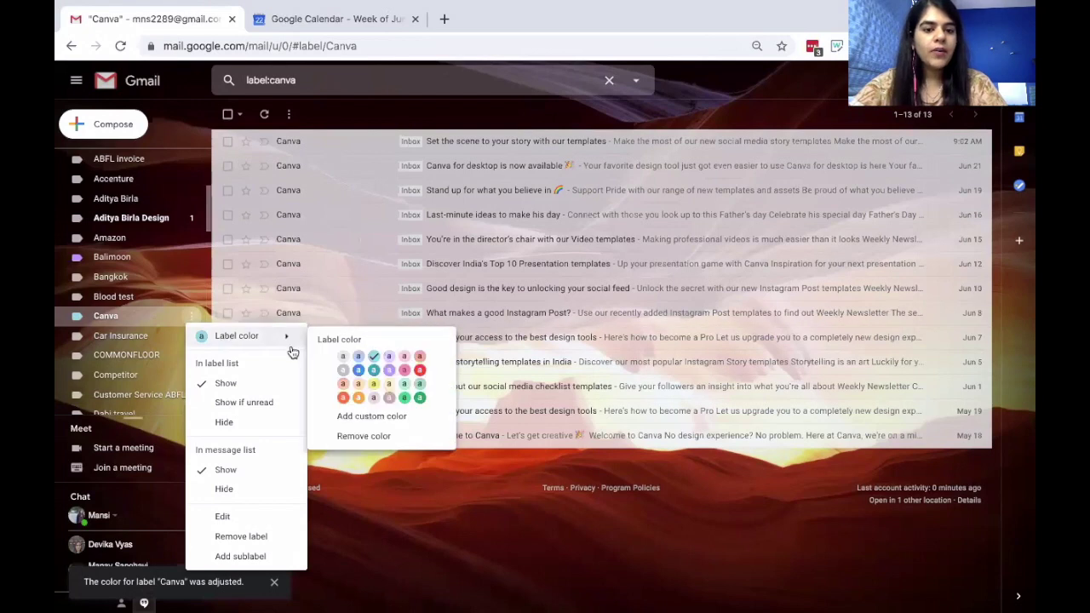
click(420, 372)
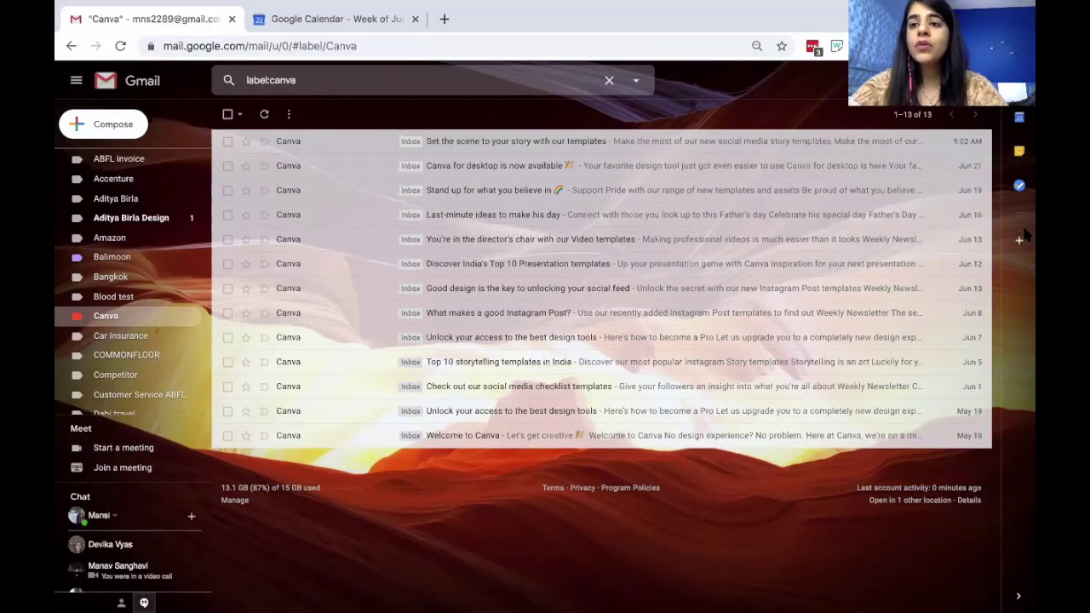
Pin the "Places to visit" note in the Keep notes beside the mailbox
click(1019, 151)
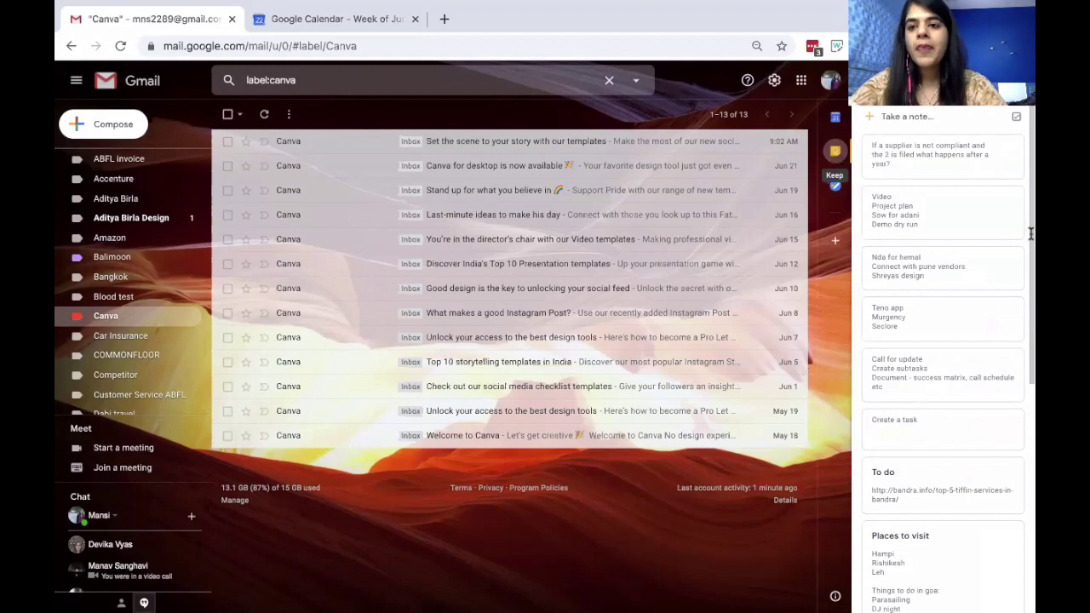
scroll(923, 319, down, 1)
scroll(924, 320, down, 5)
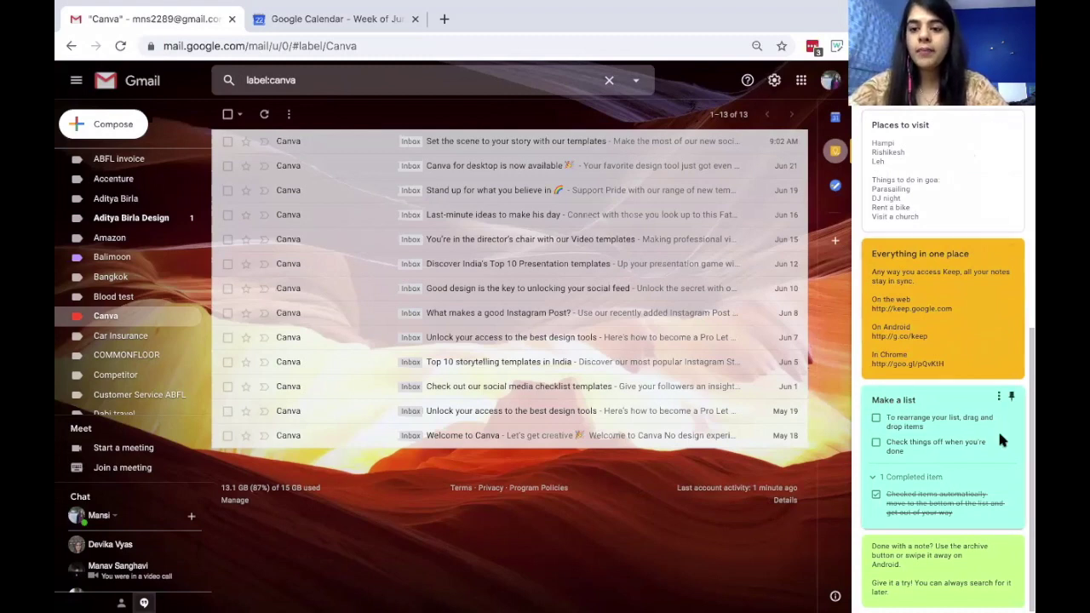
scroll(997, 428, up, 1)
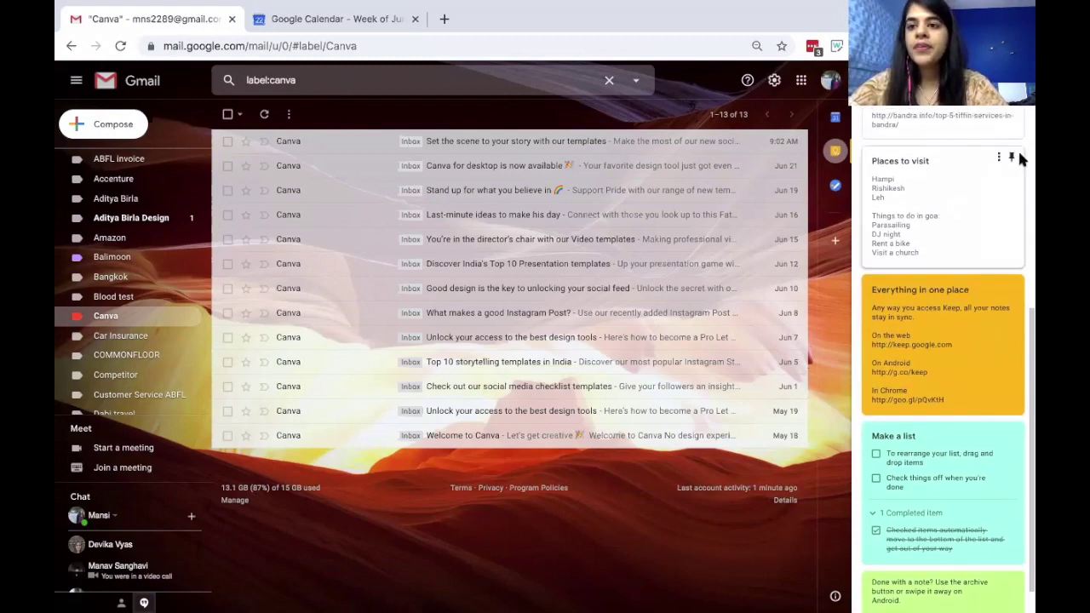
click(1011, 159)
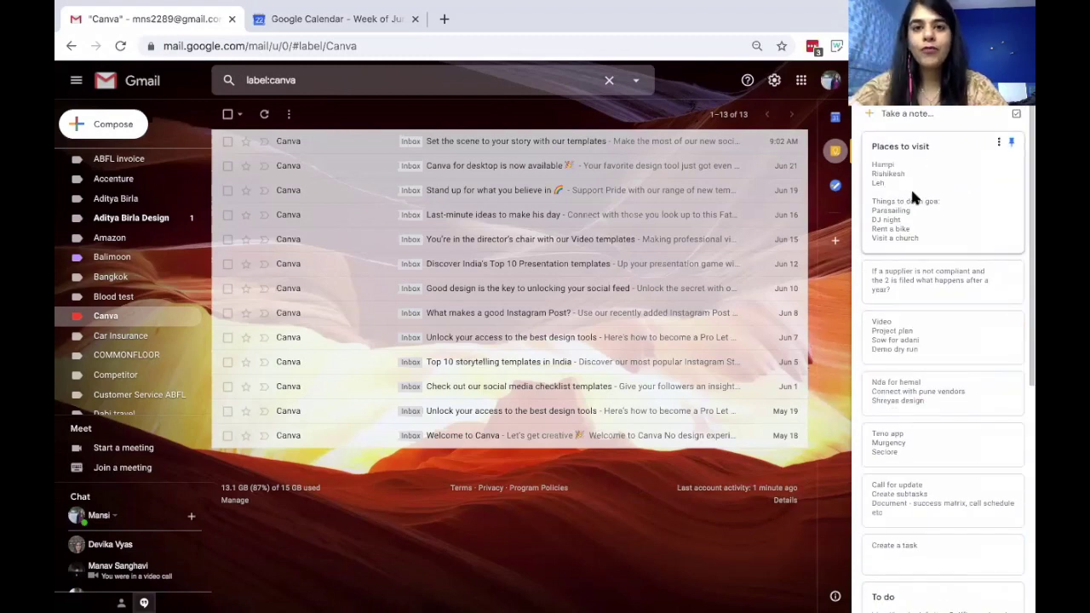
Add the Canva email "Set the scene to your story with our templates" to the task list as a task
click(838, 194)
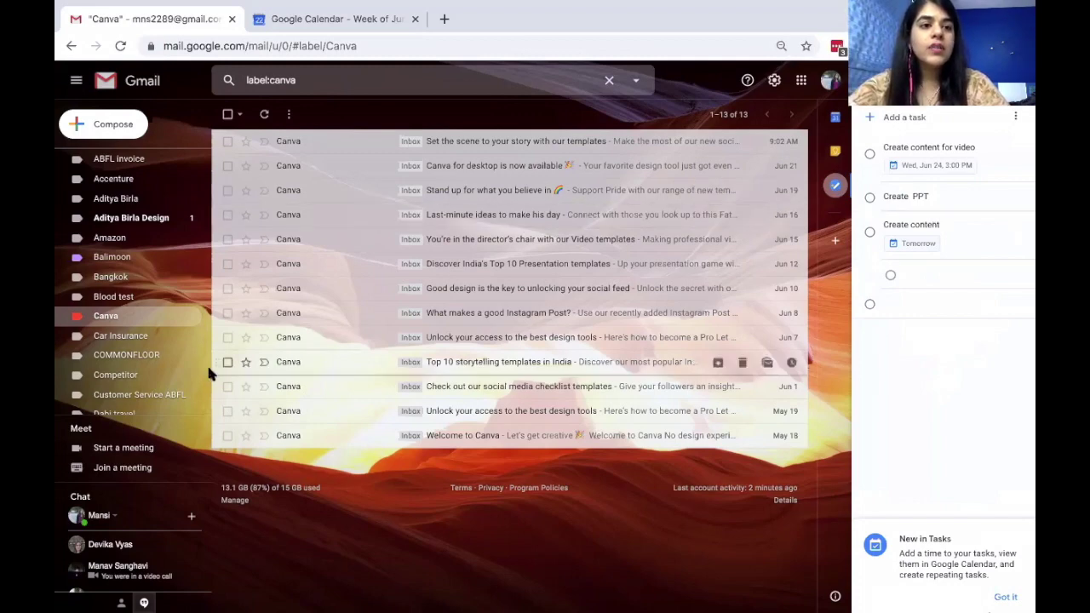
click(454, 141)
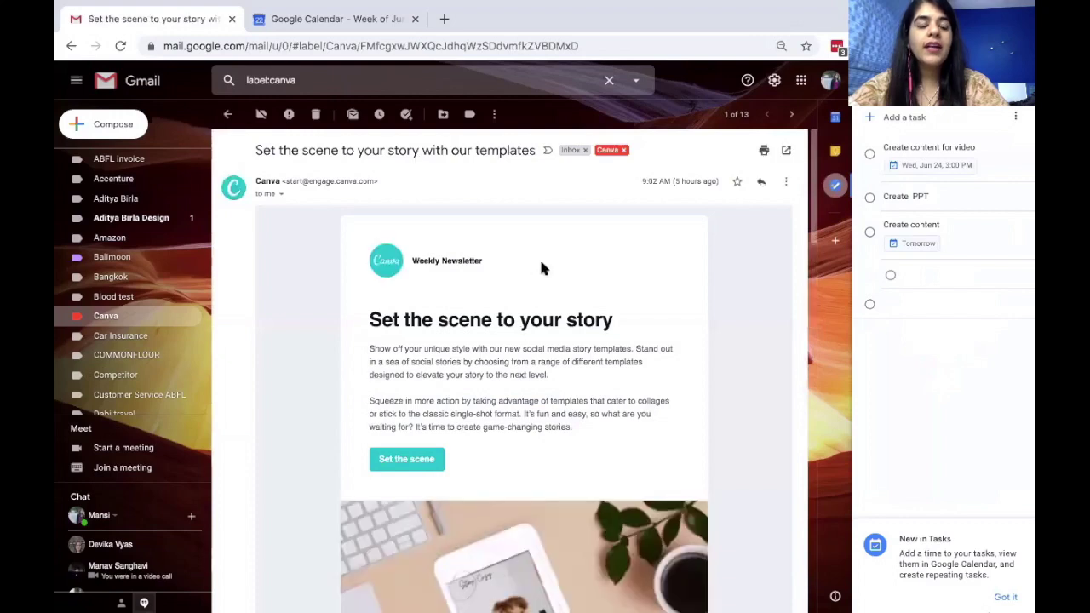
click(405, 120)
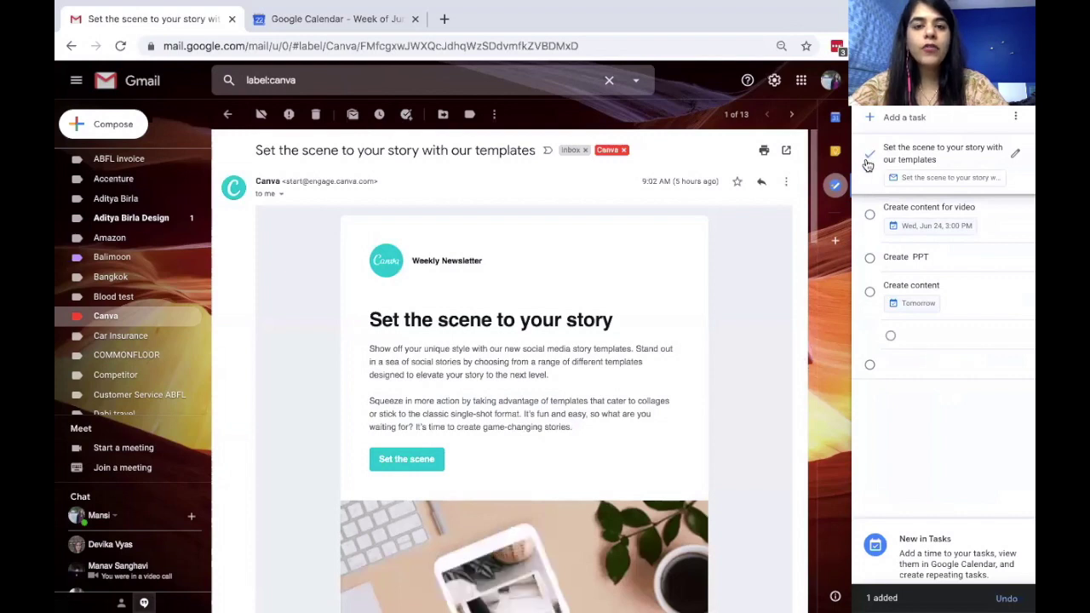
Schedule the "Set the scene to your story with our templates" task for June 25 with a daily repeat
click(1015, 153)
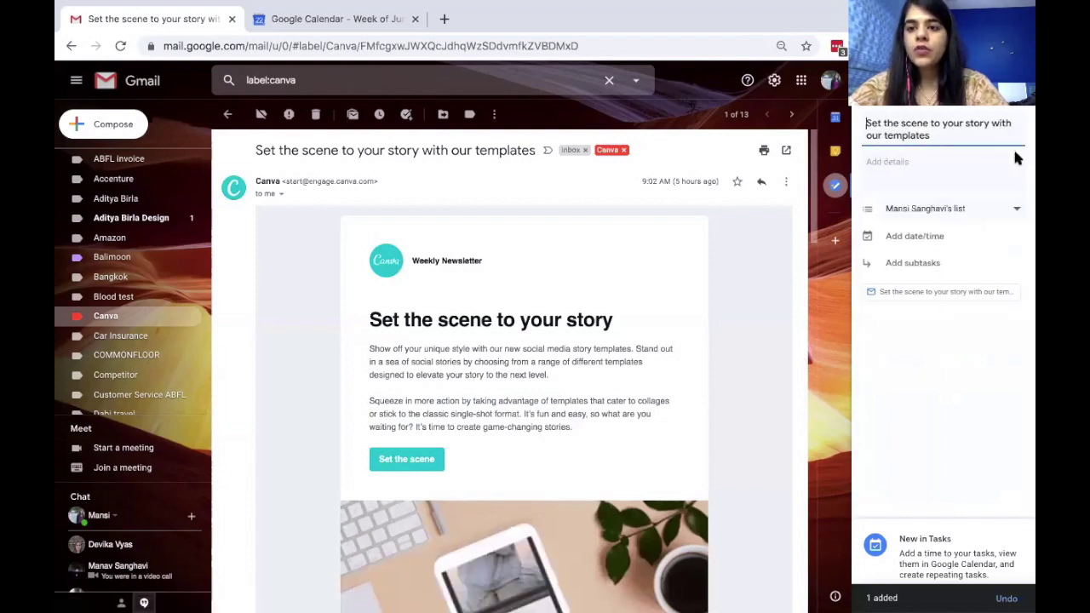
click(934, 214)
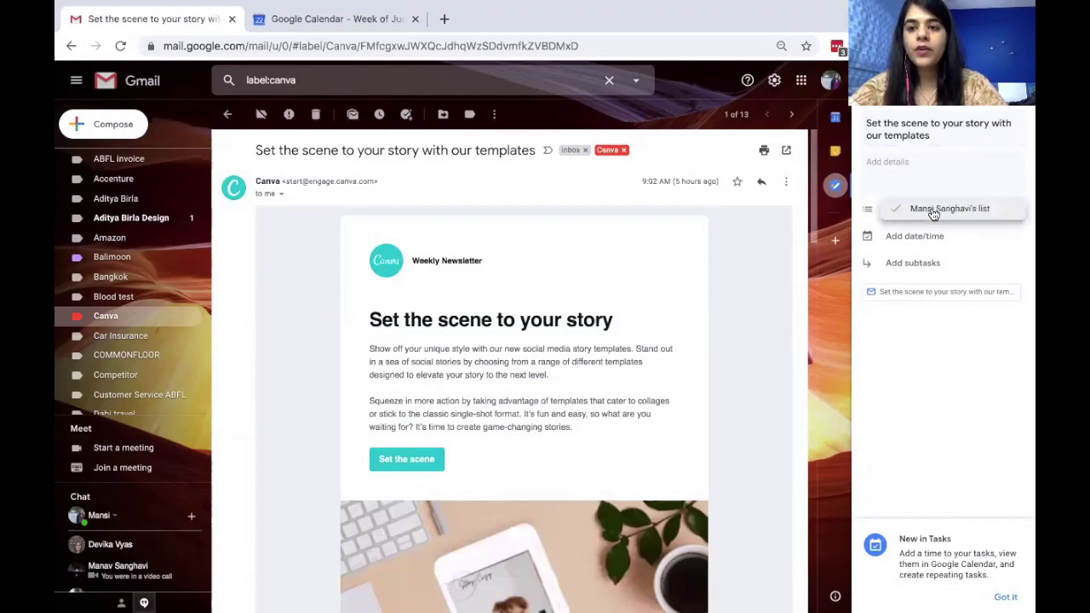
click(931, 211)
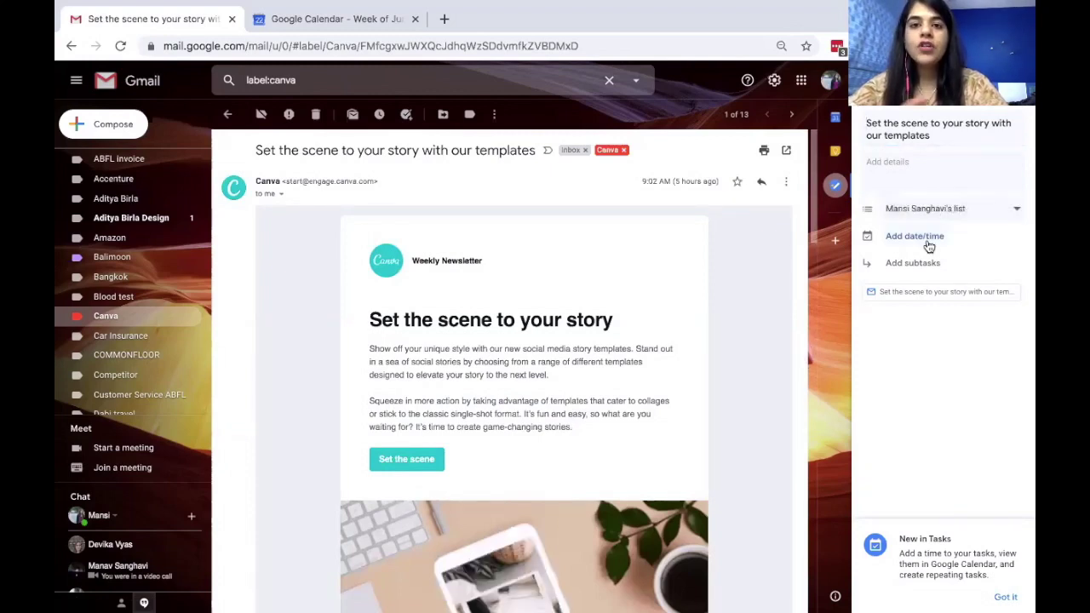
click(909, 238)
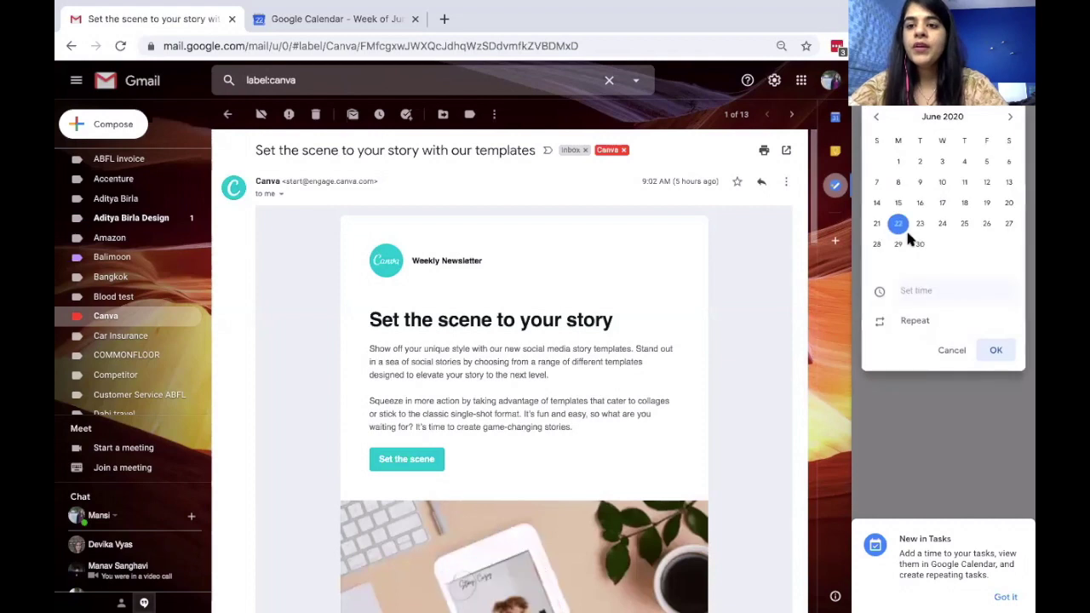
click(965, 225)
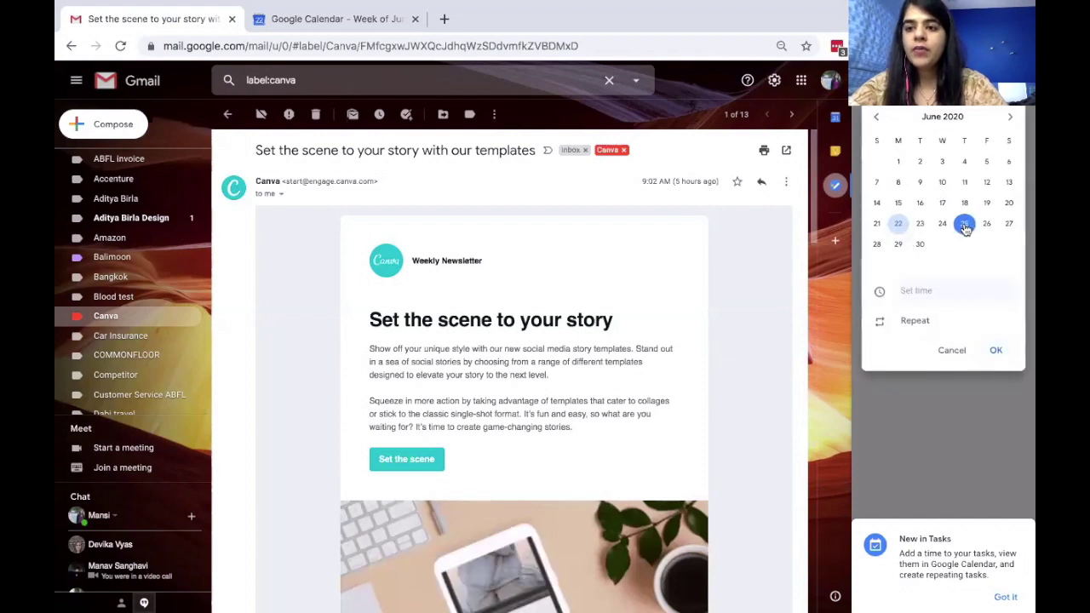
click(915, 321)
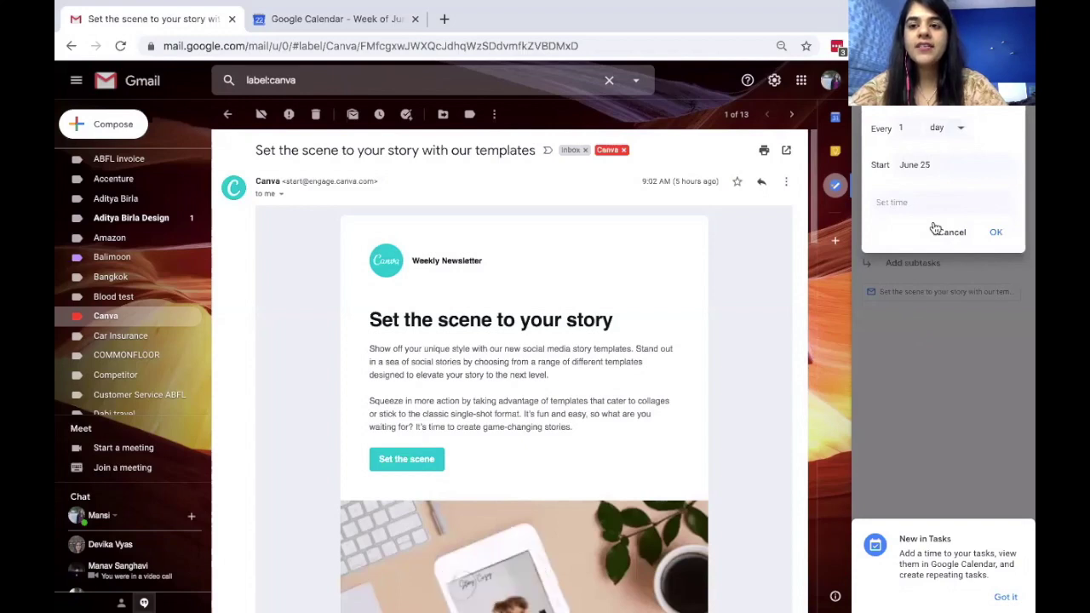
click(997, 233)
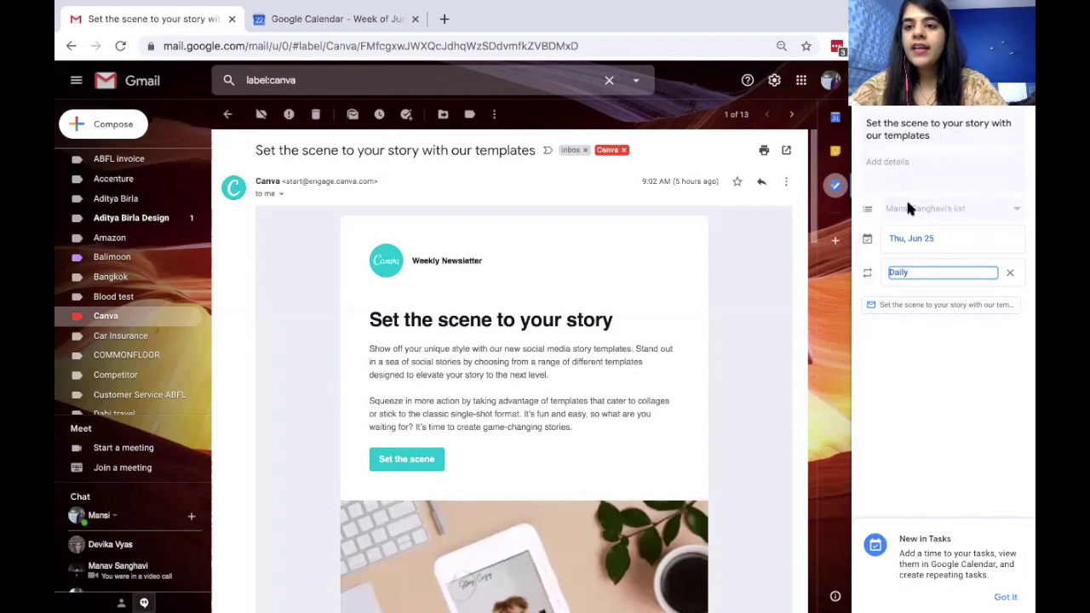
click(872, 92)
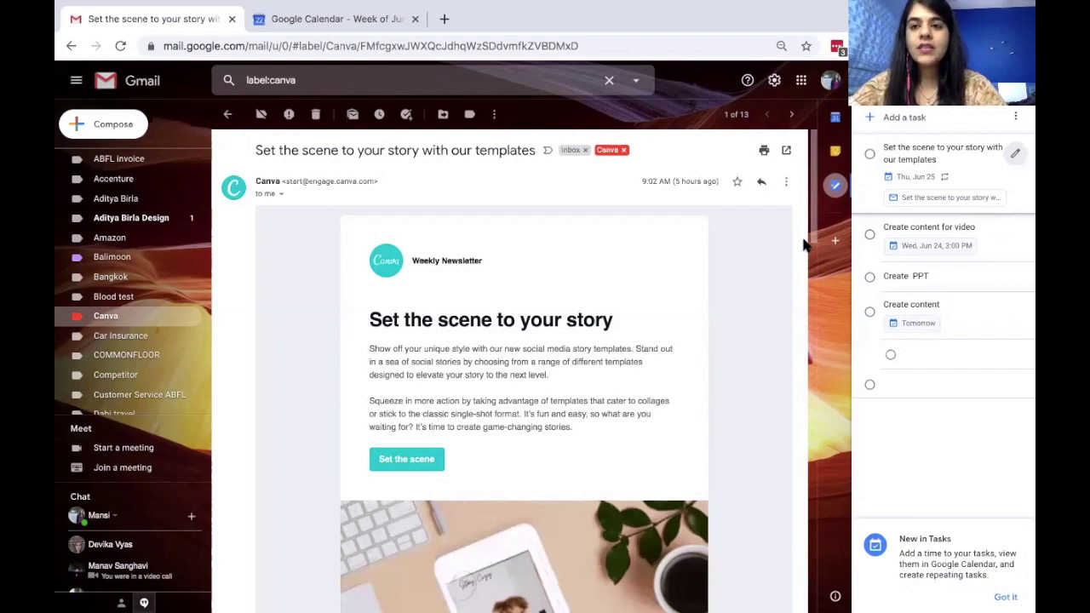
Mark the "Create PPT" task as completed and switch to Google Calendar to view the week's scheduled tasks
click(869, 279)
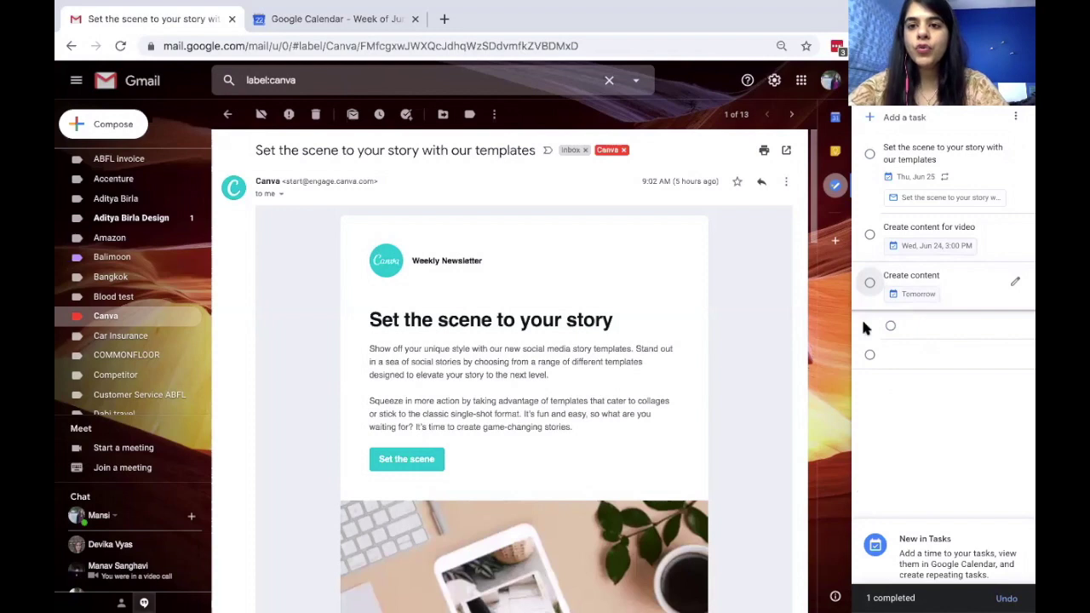
click(835, 119)
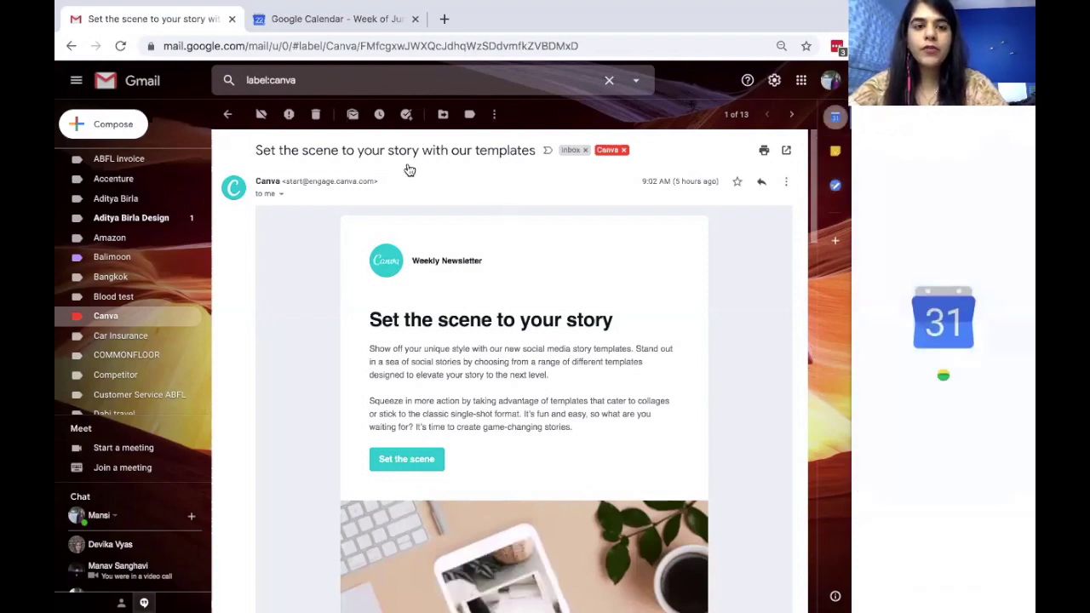
click(277, 17)
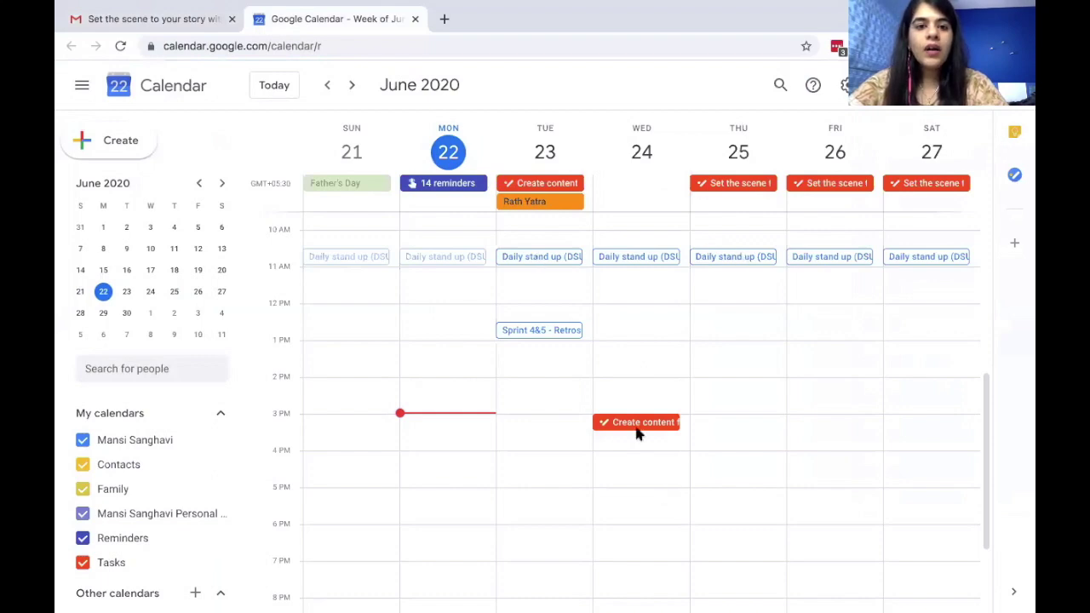
Start a new calendar entry and examine the fields offered for a task and for a reminder
scroll(598, 366, down, 1)
scroll(599, 372, up, 1)
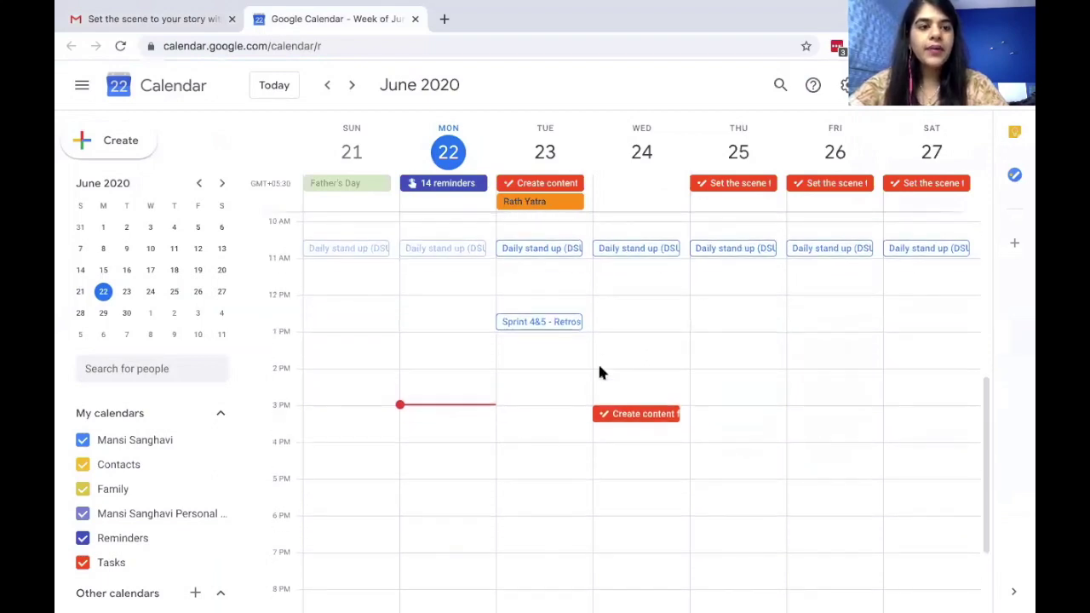
click(120, 142)
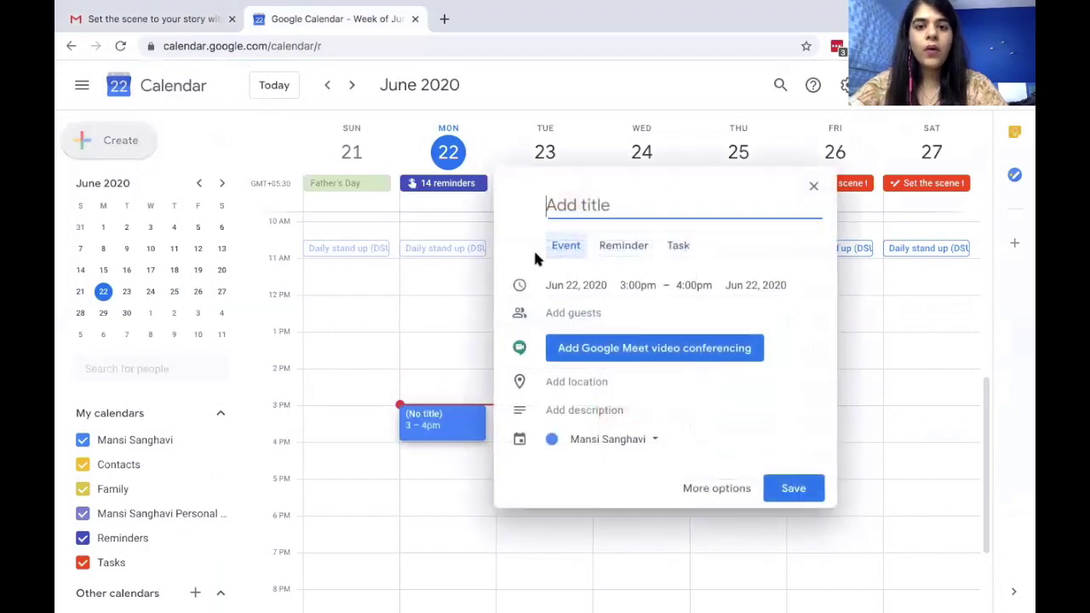
click(621, 247)
click(669, 248)
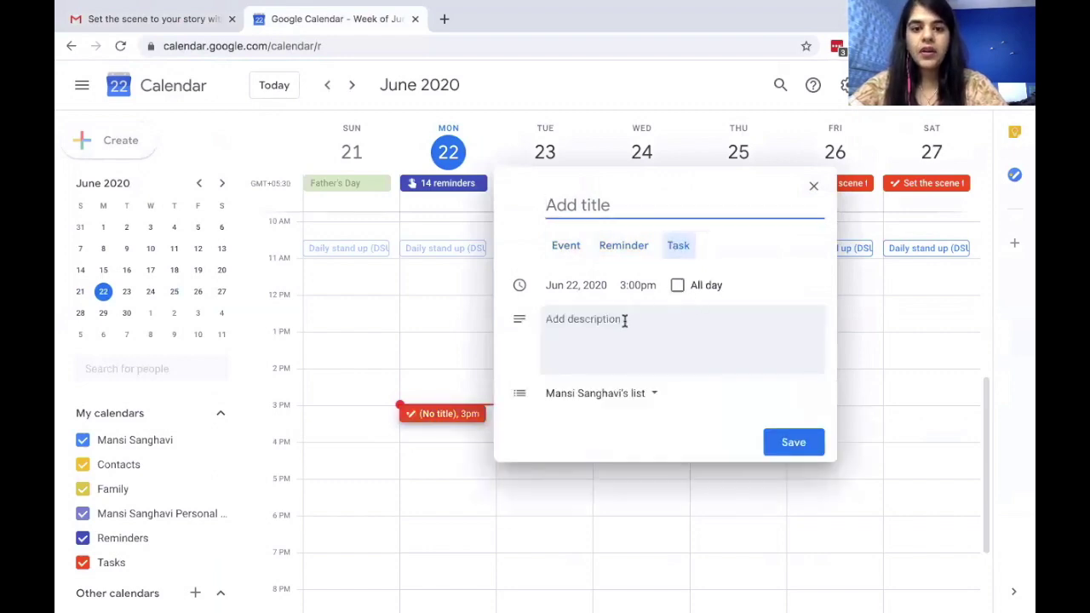
click(601, 394)
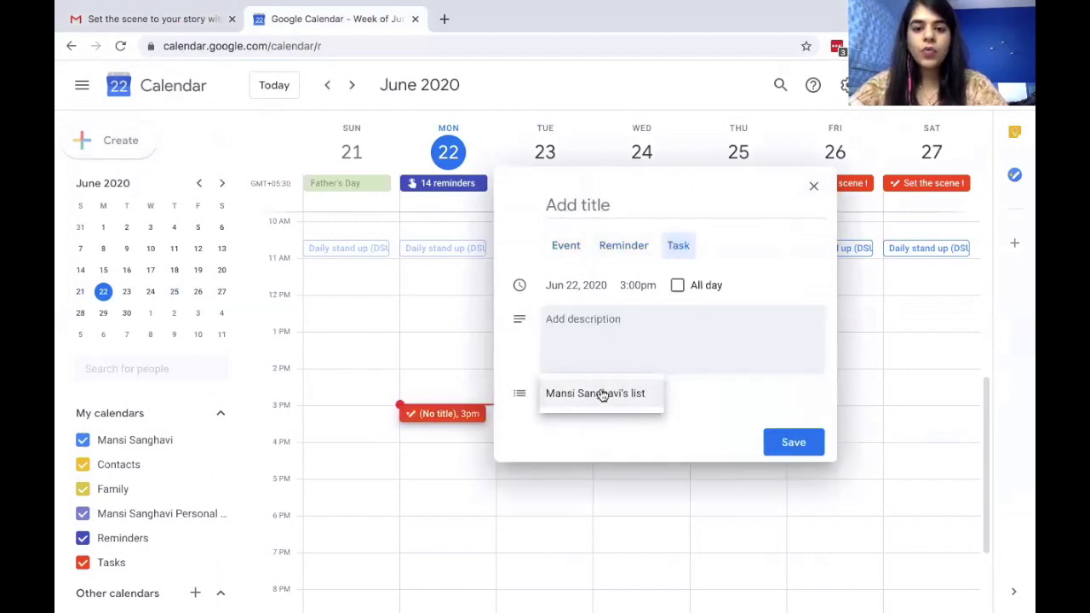
click(601, 394)
click(586, 334)
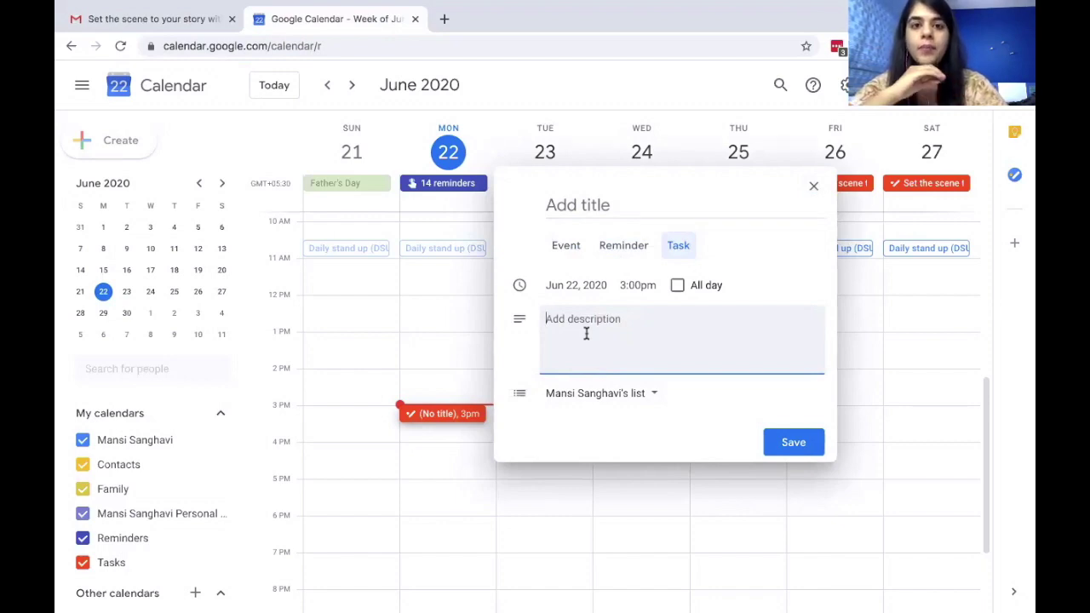
click(637, 255)
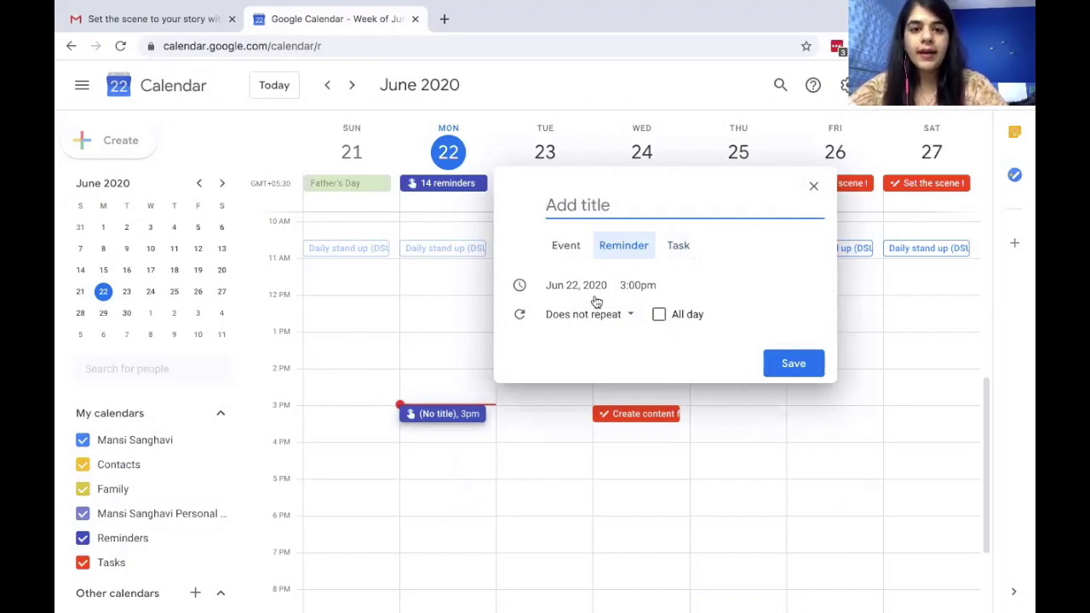
Make the new calendar entry an event and title it "Meeting with xyz"
click(562, 246)
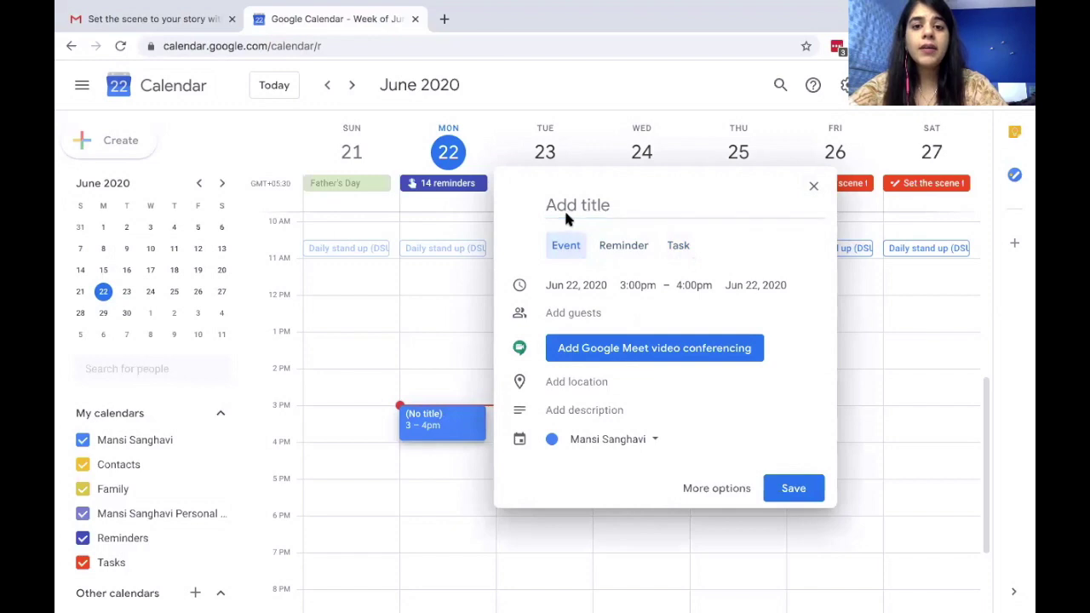
text(M)
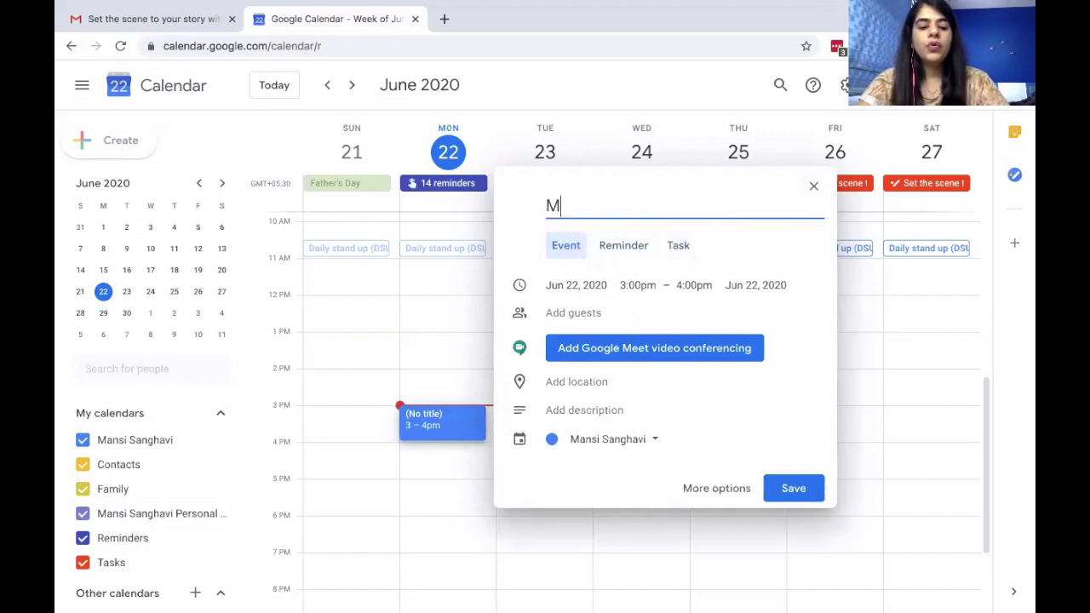
text(eeting w)
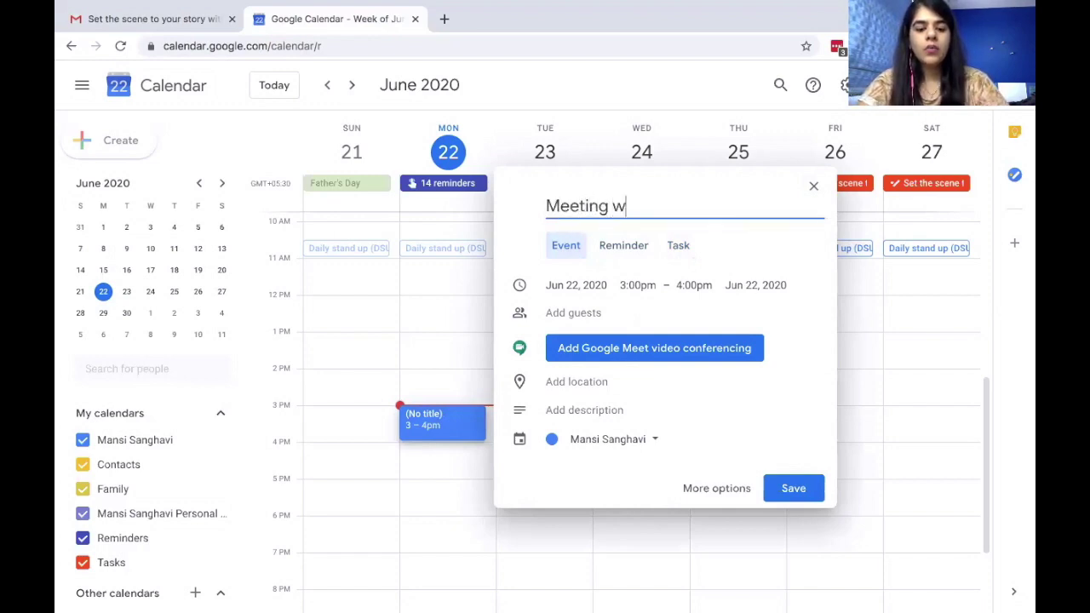
text(ith xyz)
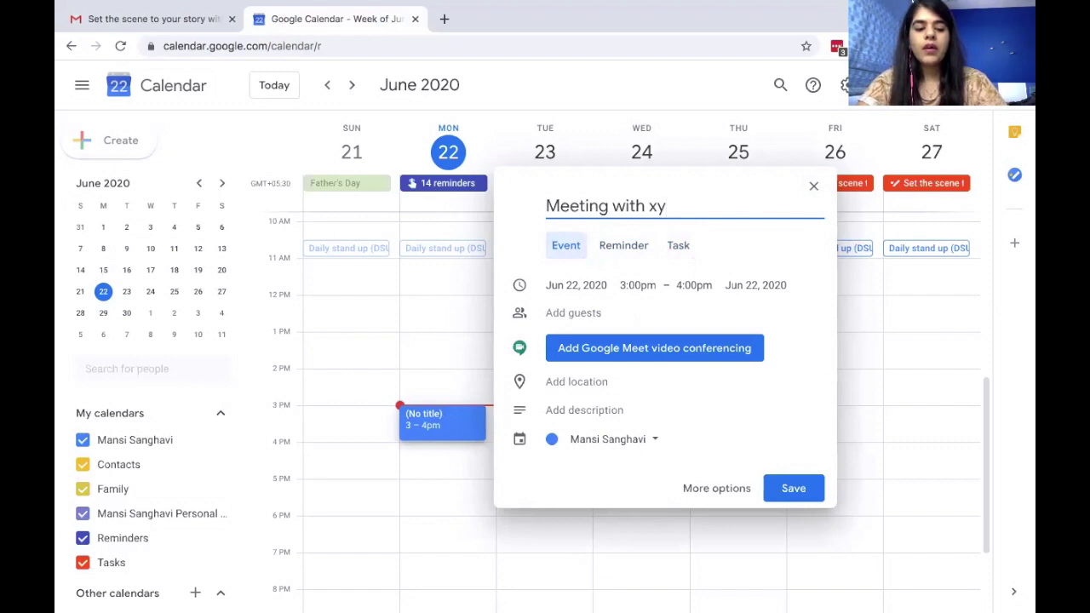
Examine the event's time, date and guest fields, then open its full details to review the description and attachment options
click(630, 286)
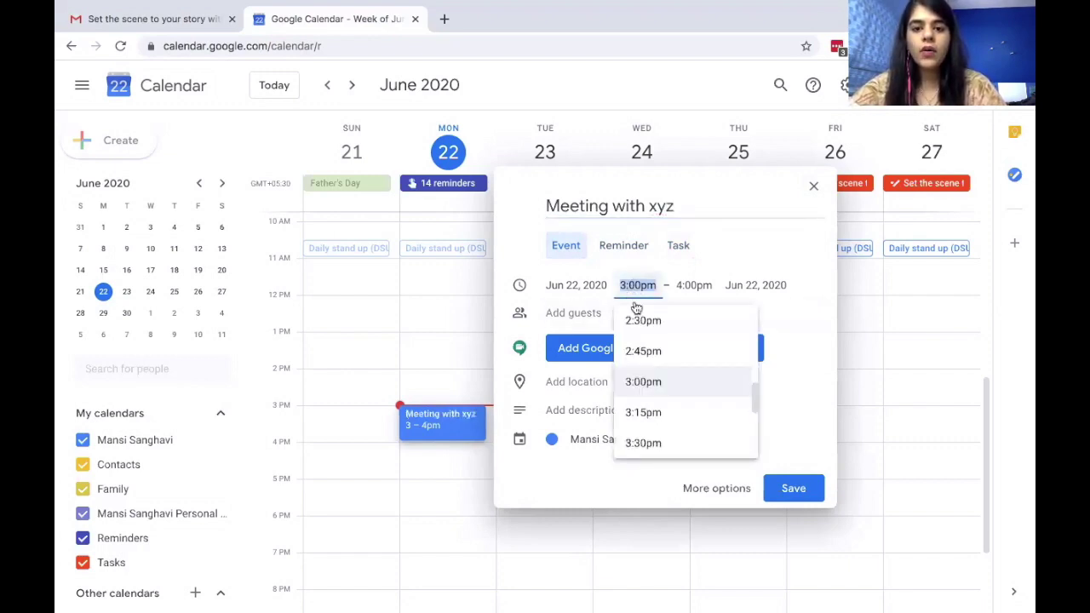
click(743, 286)
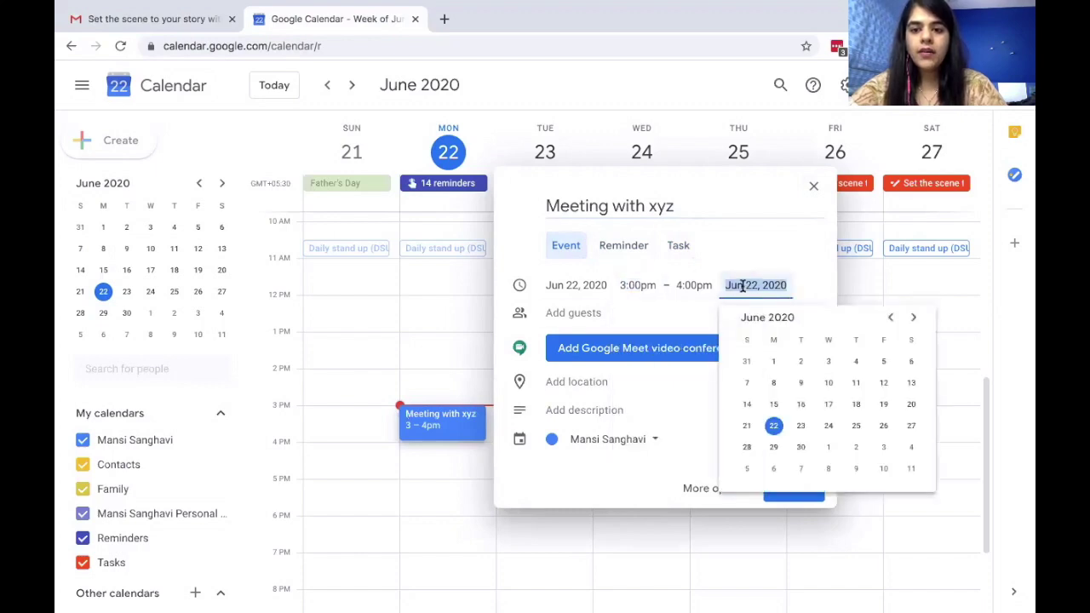
click(668, 312)
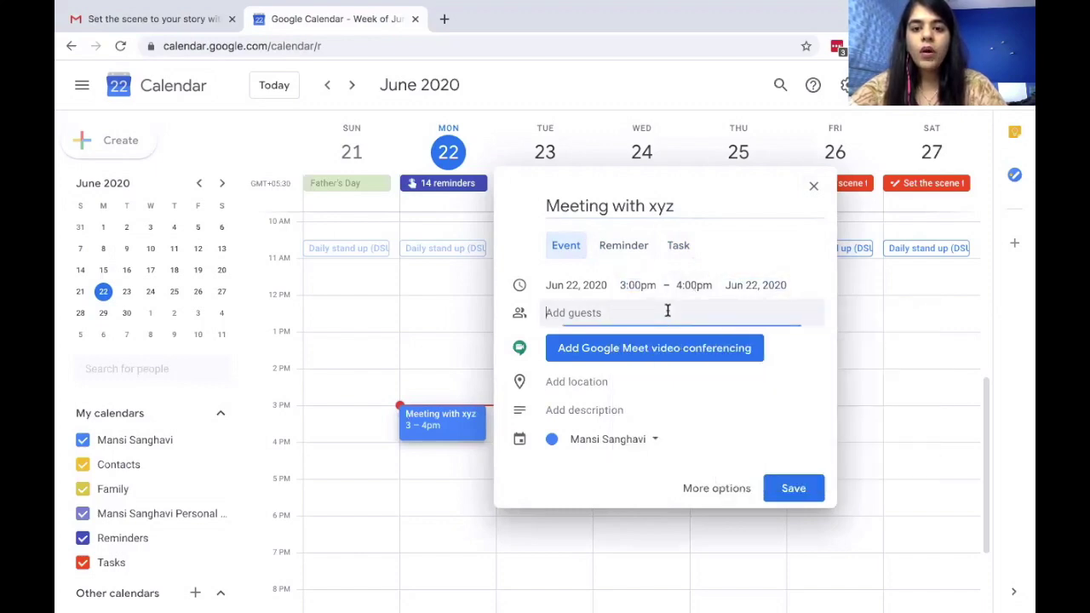
click(705, 492)
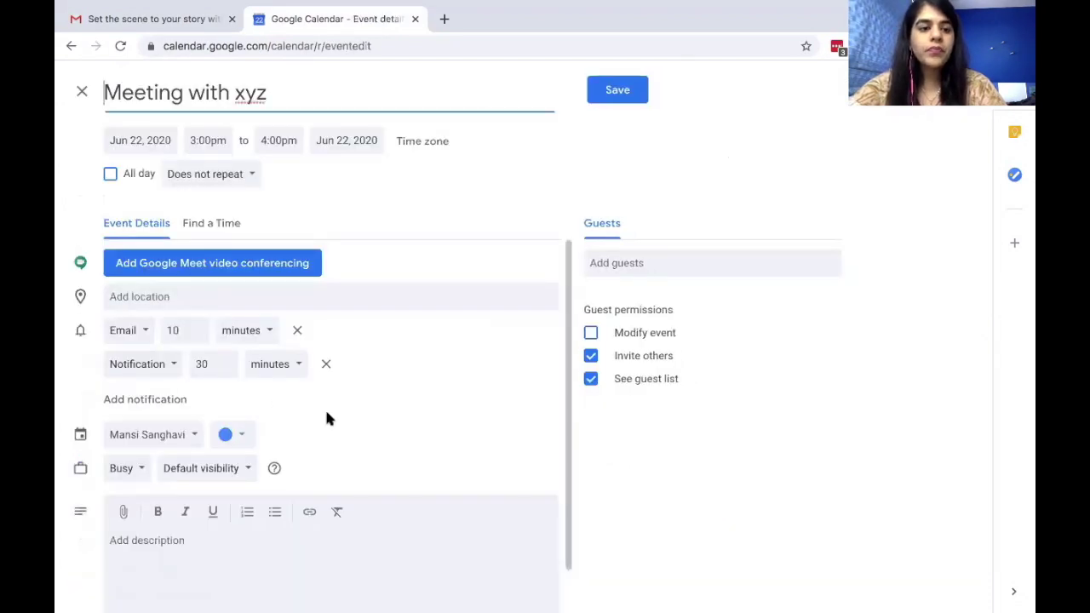
scroll(326, 417, down, 1)
click(149, 507)
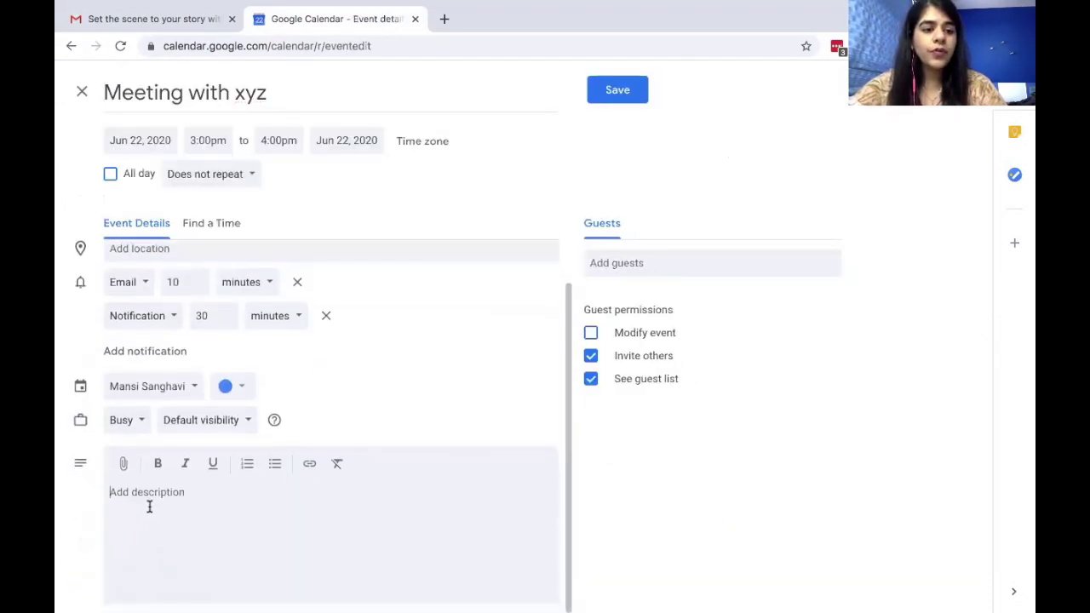
click(122, 464)
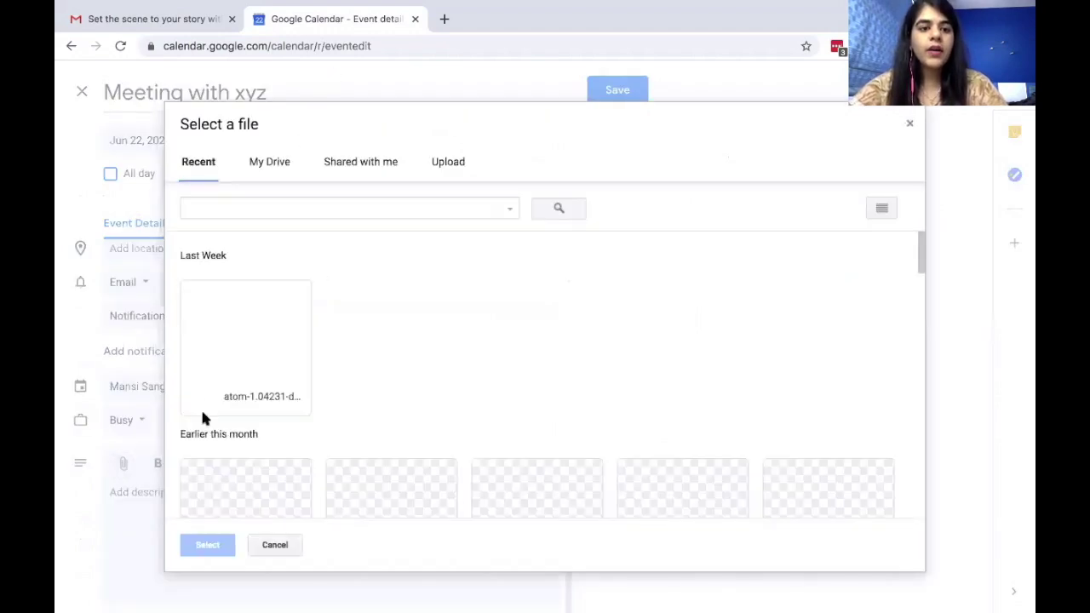
click(277, 548)
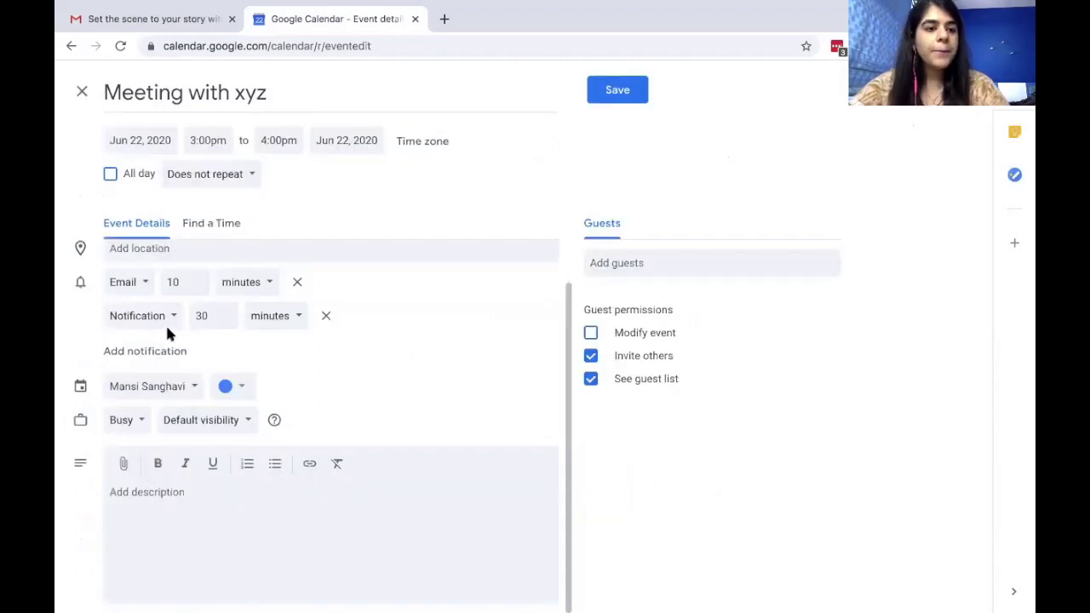
click(607, 255)
click(644, 236)
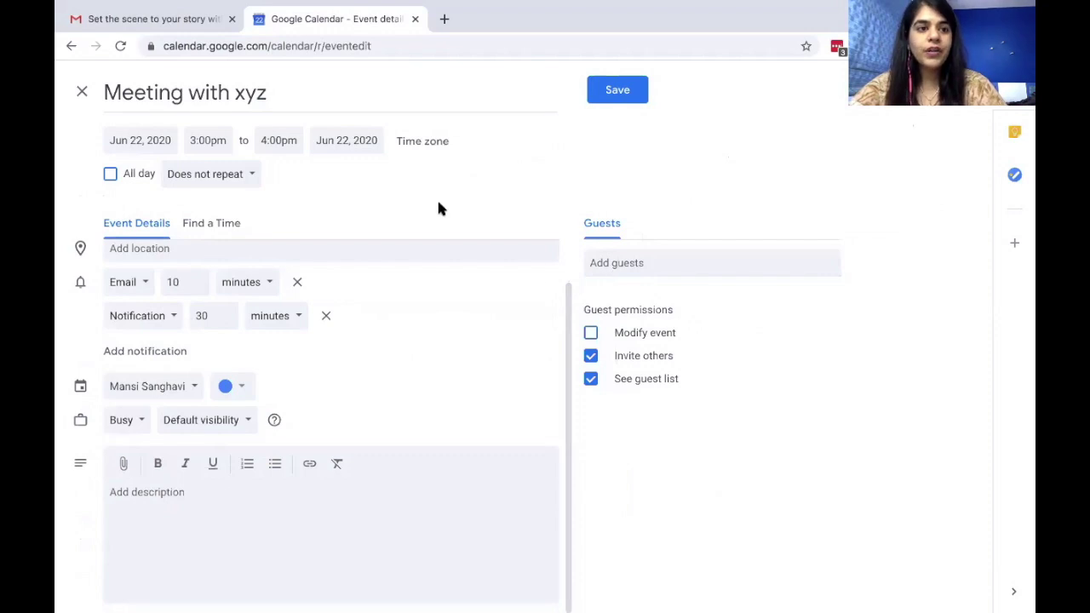
Set the event to a custom weekly repeat on Monday ending after 13 occurrences, and save it
click(207, 179)
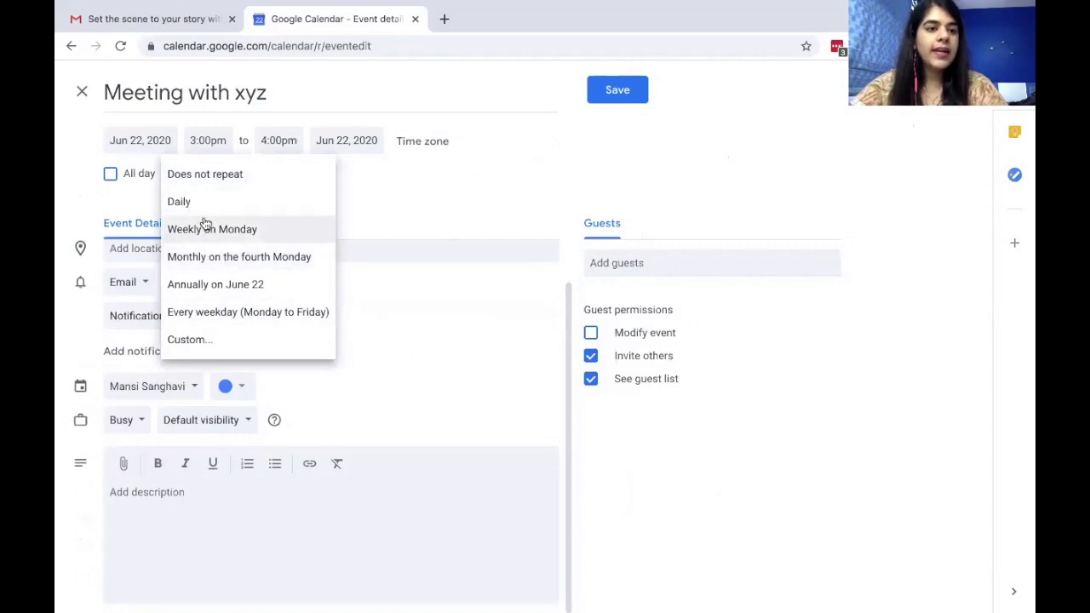
click(202, 342)
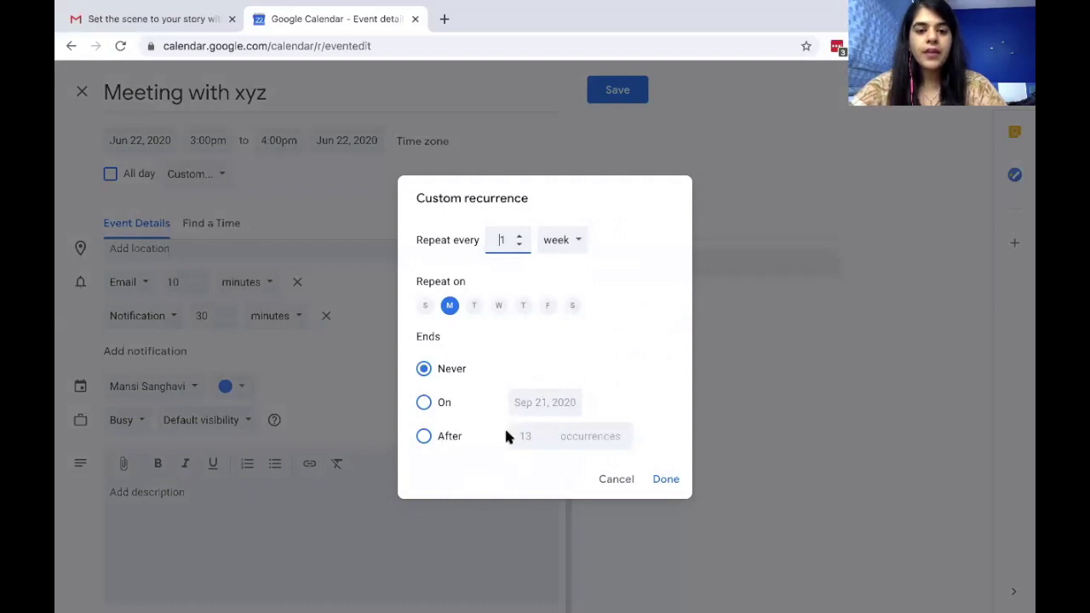
click(424, 436)
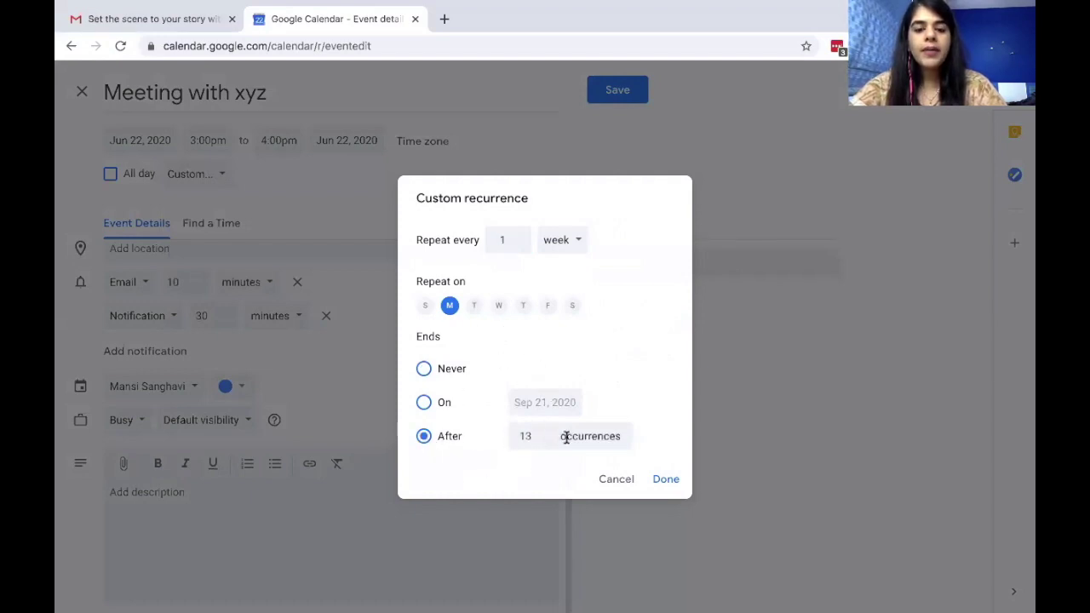
click(672, 482)
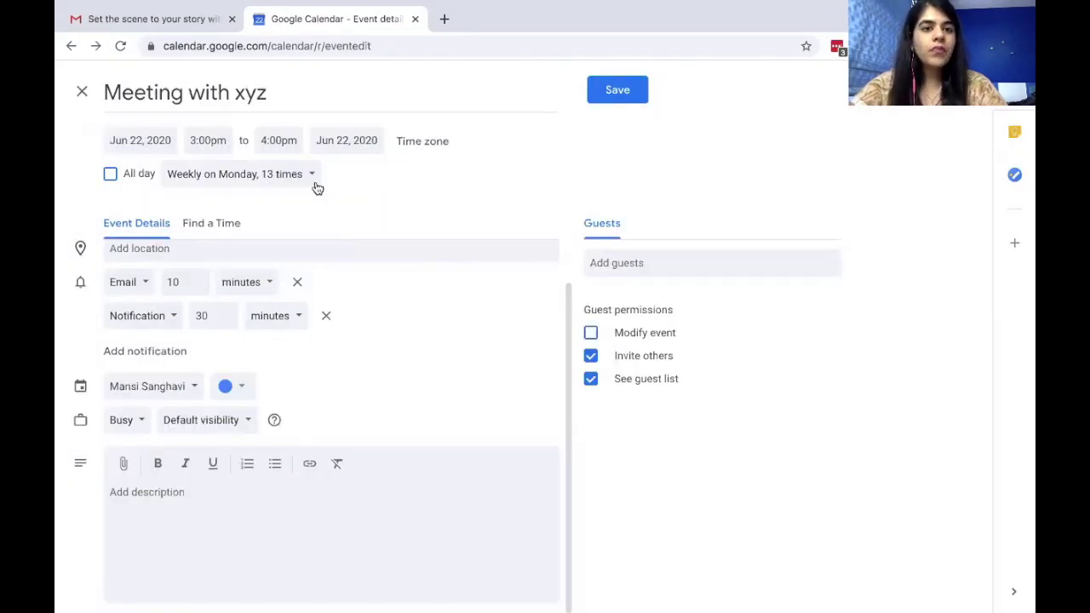
click(637, 92)
Open the calendar settings and examine the language and region, time zone and world clock options
key(s)
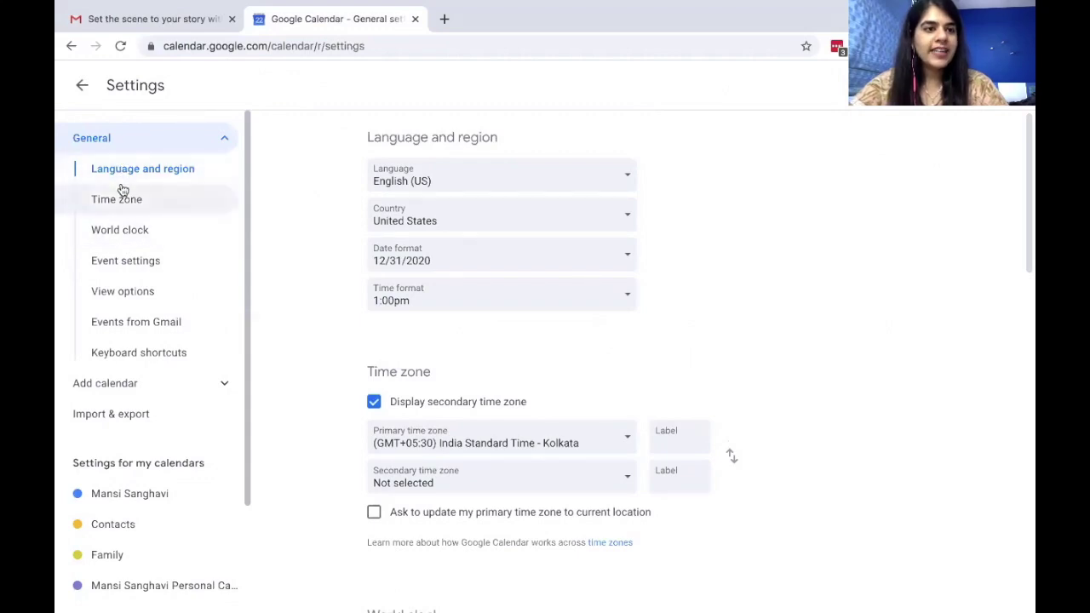
scroll(317, 209, down, 1)
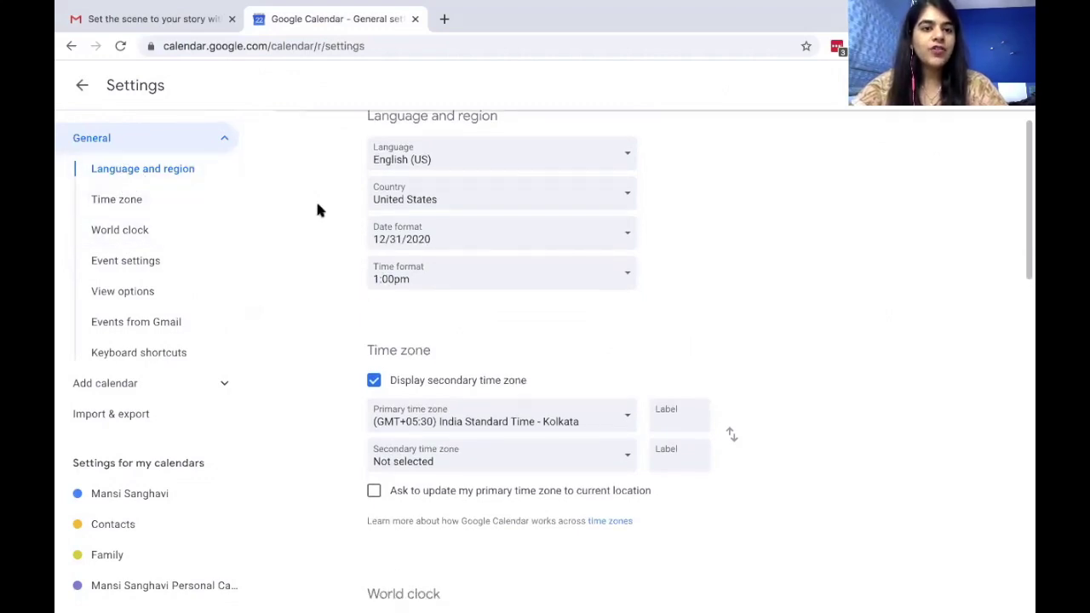
scroll(317, 209, down, 1)
click(156, 198)
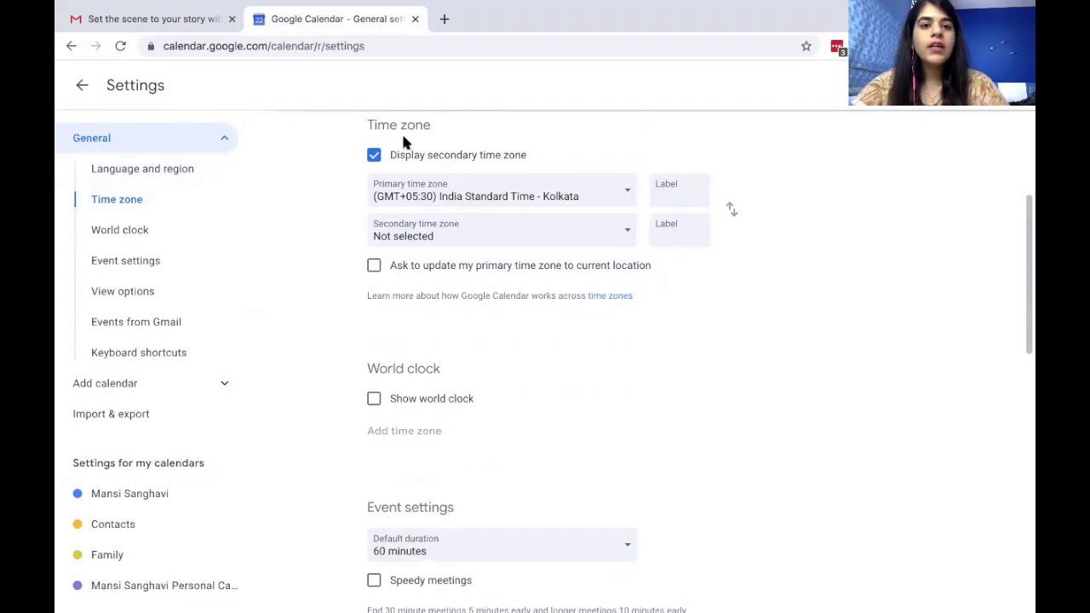
scroll(412, 179, up, 1)
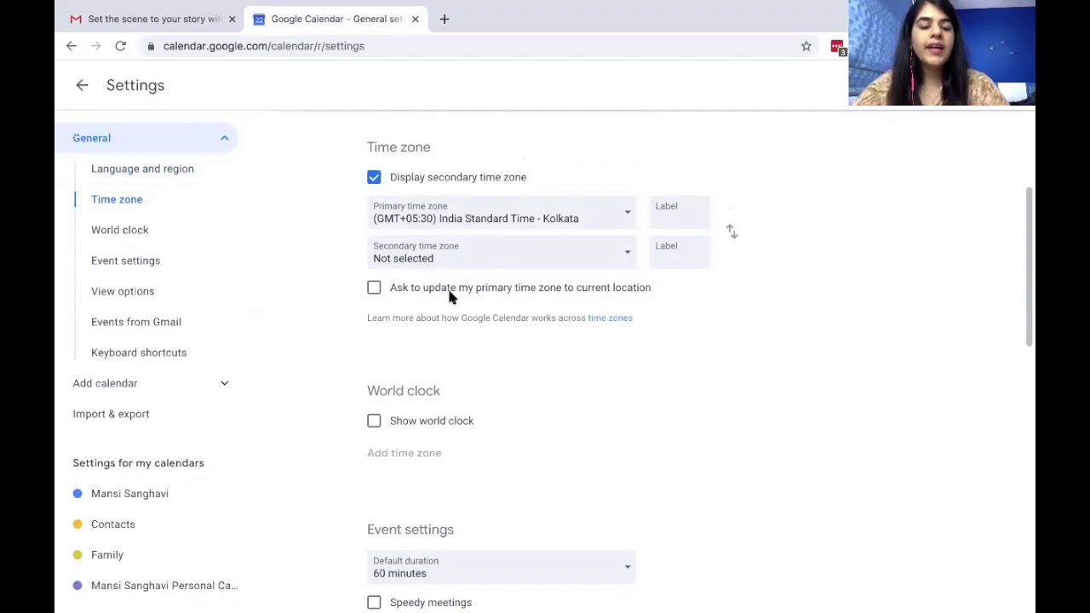
click(144, 229)
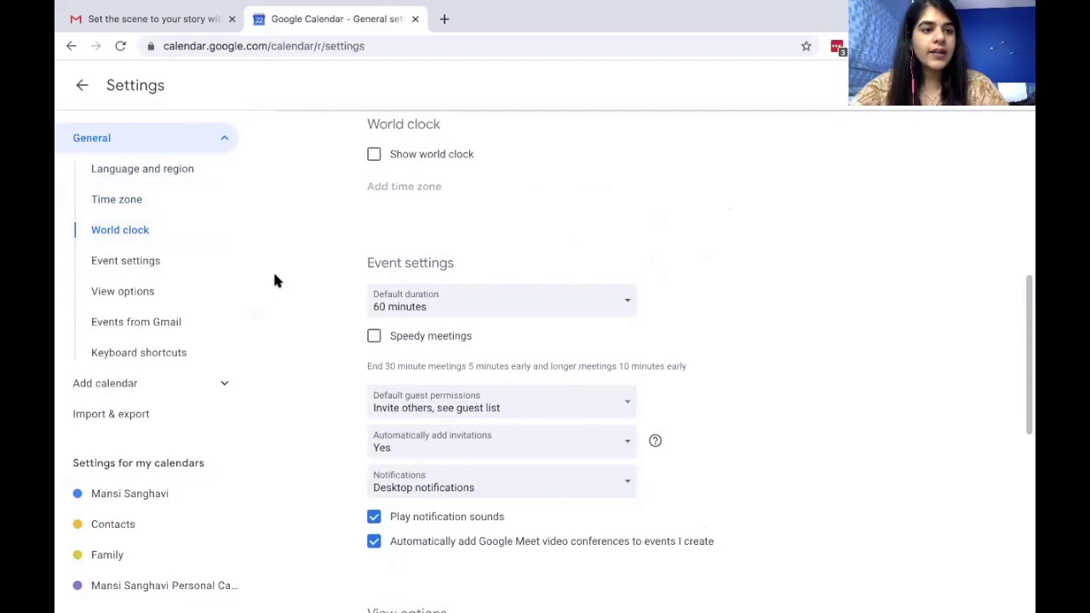
Examine the event settings, including the choices for default guest permissions, and the view options
click(165, 270)
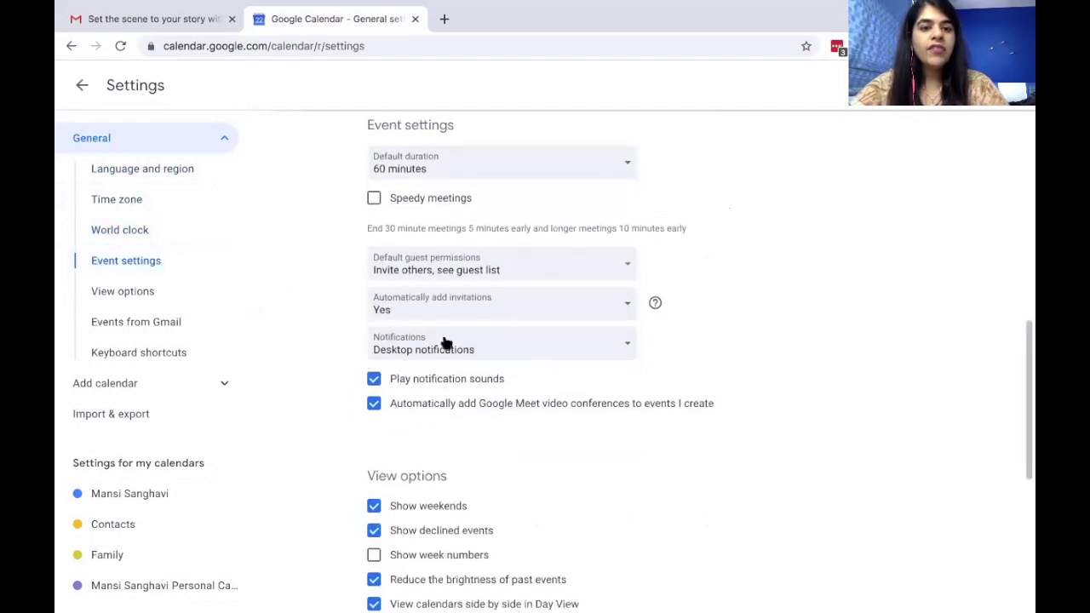
click(474, 280)
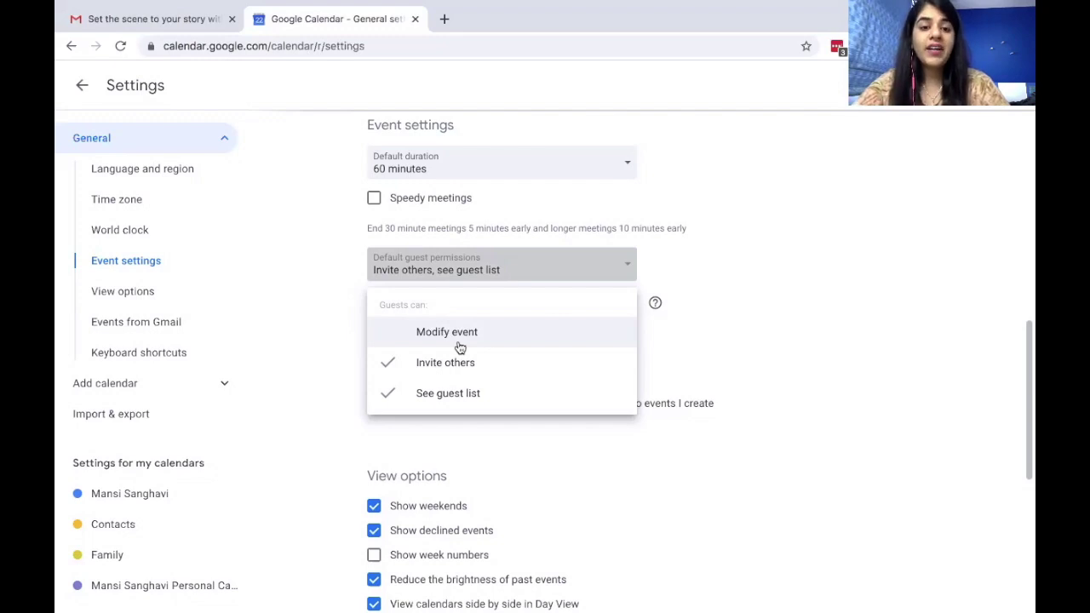
click(730, 316)
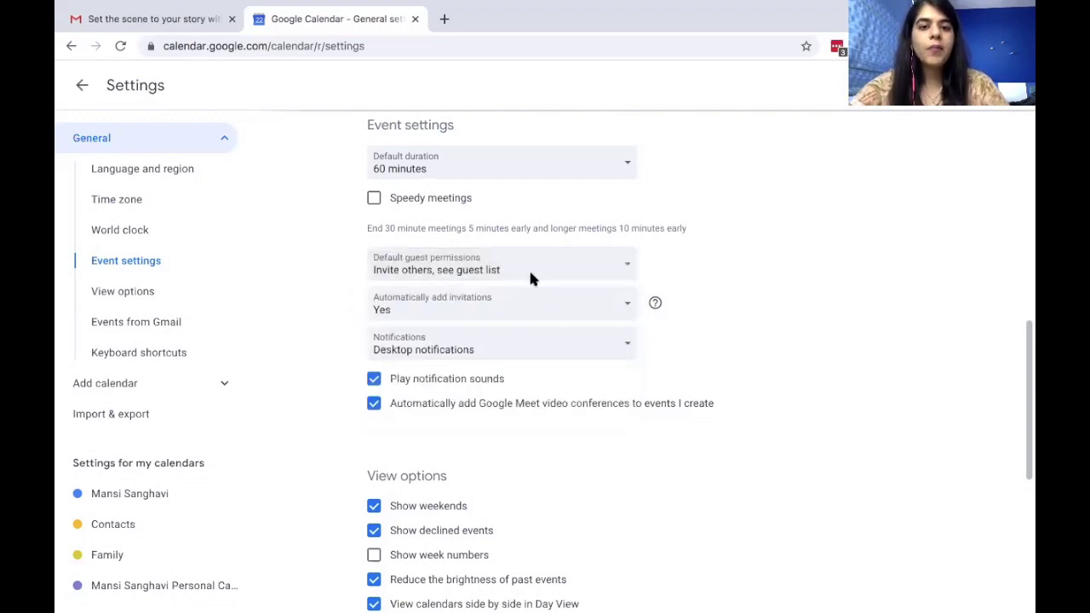
scroll(508, 316, down, 1)
scroll(162, 285, down, 1)
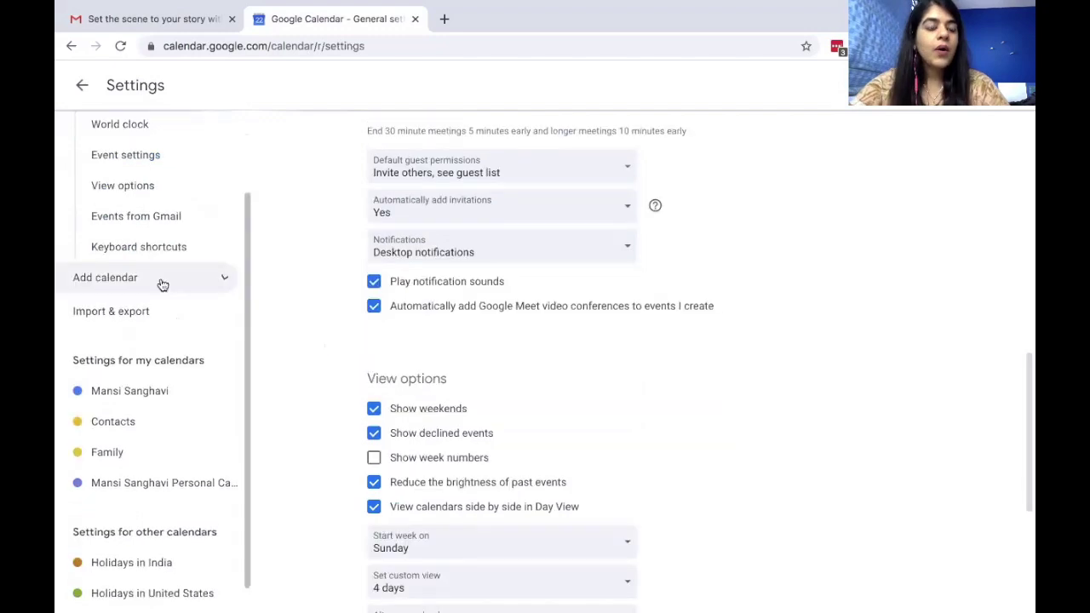
Open the form for creating a new calendar, then examine the personal calendar's access permissions and sharing settings
click(162, 285)
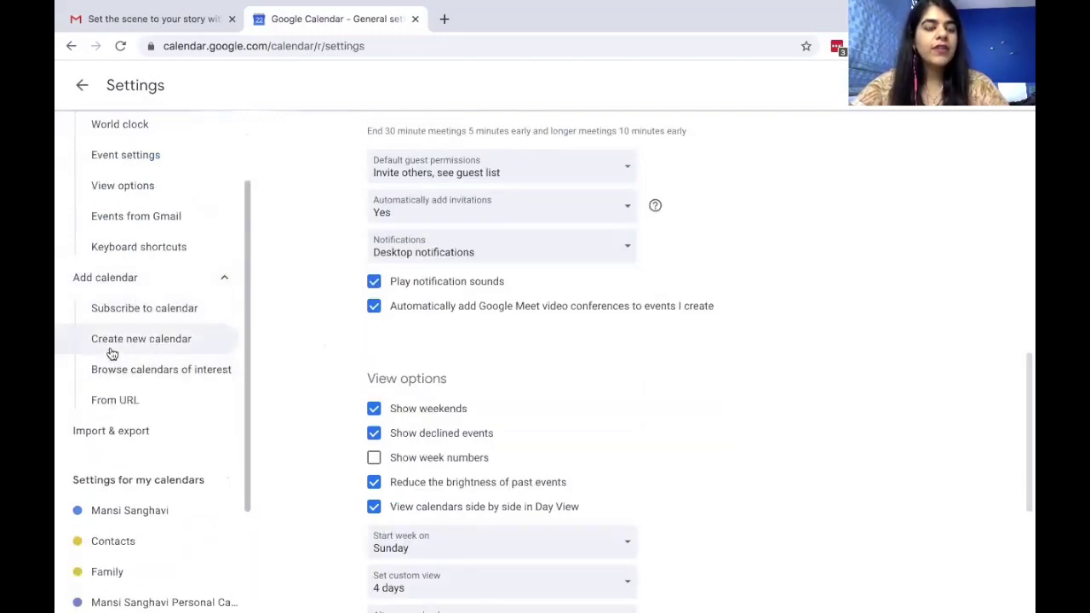
click(162, 351)
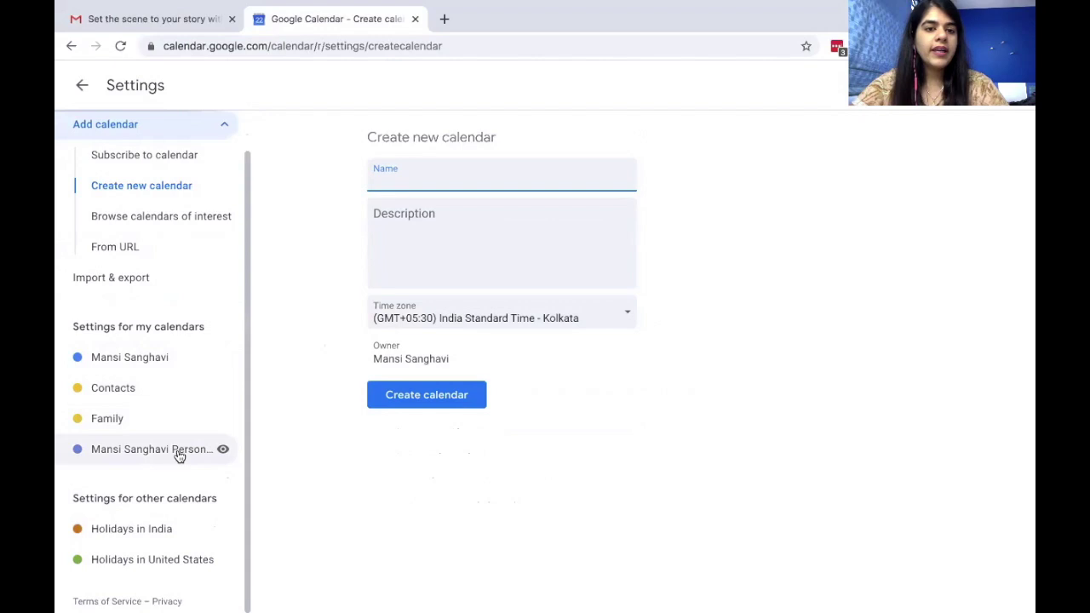
click(108, 457)
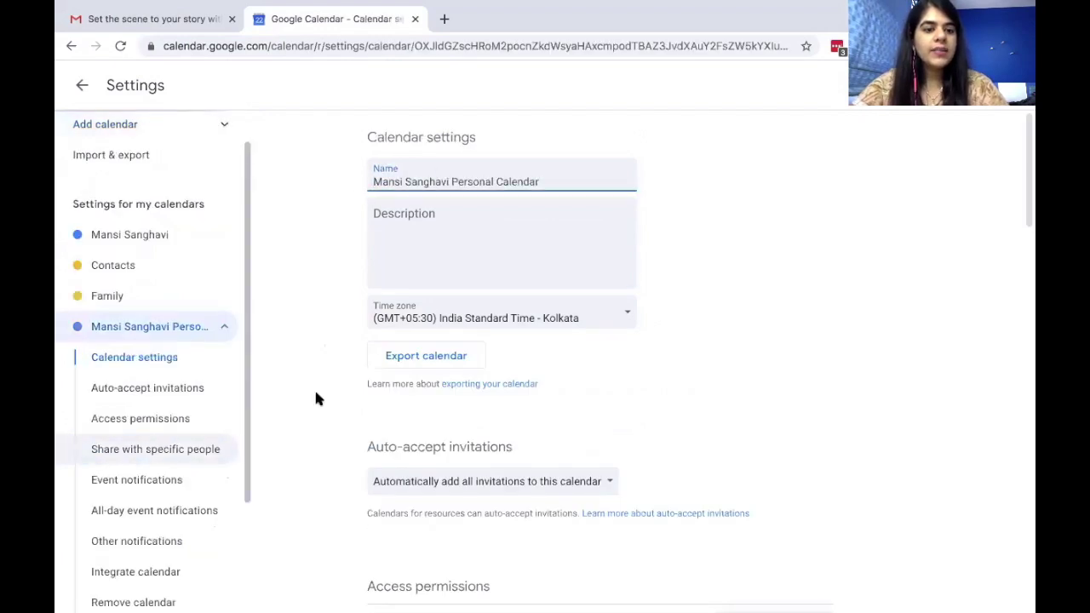
scroll(395, 396, down, 4)
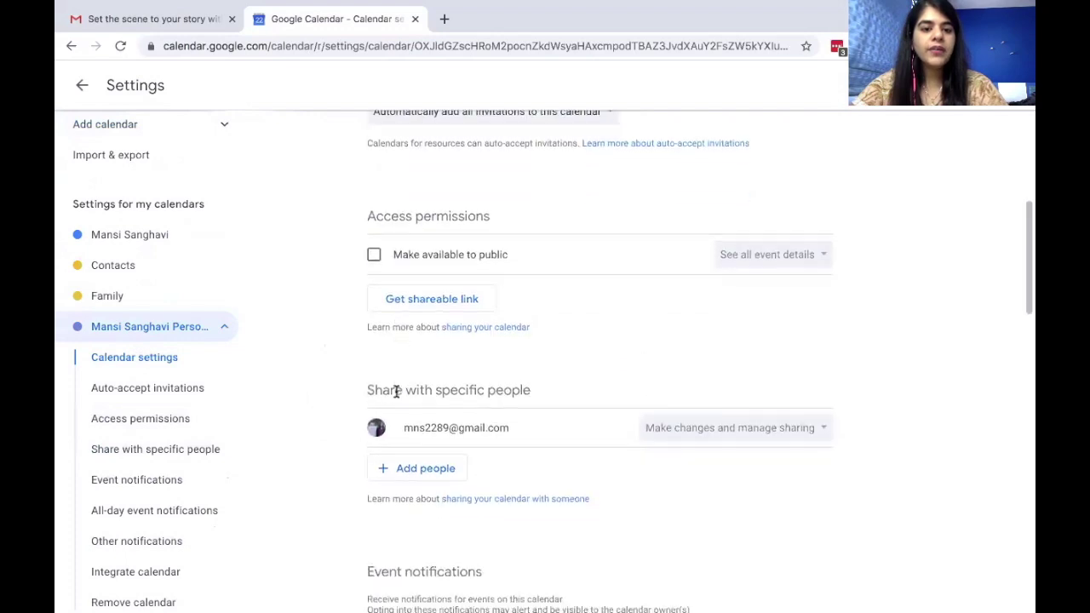
Make the personal calendar available to the public in its access permissions and accept the visibility warning
scroll(395, 391, up, 2)
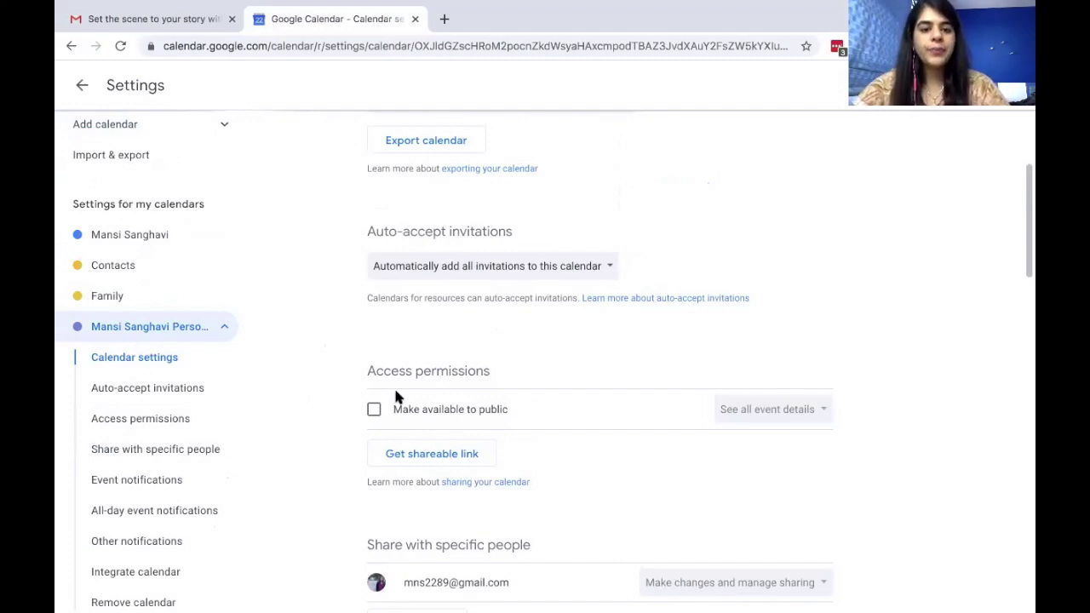
scroll(395, 396, down, 1)
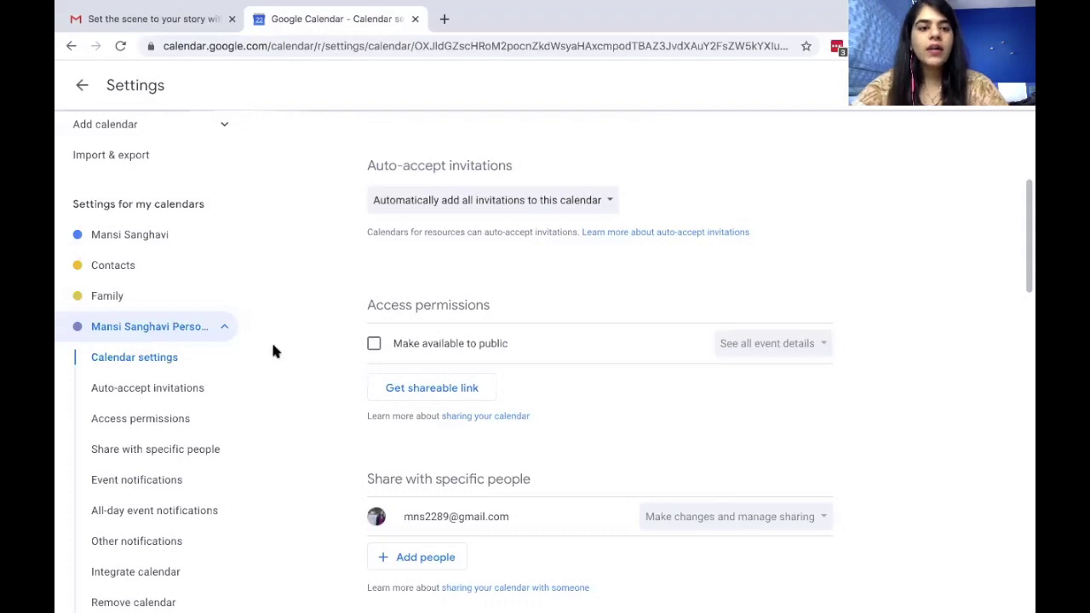
triple_click(386, 305)
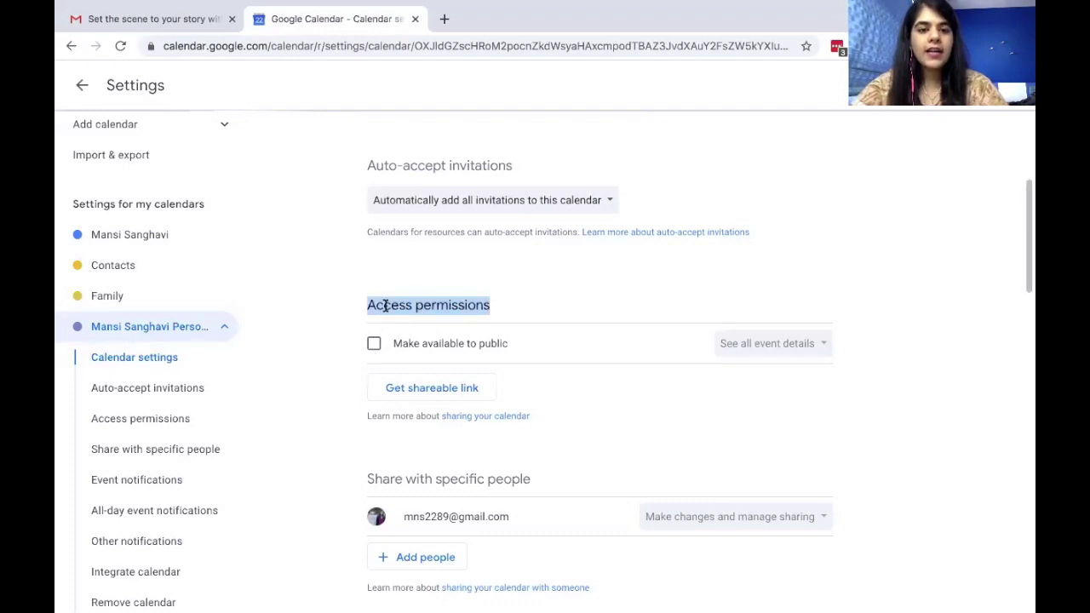
double_click(386, 305)
click(335, 314)
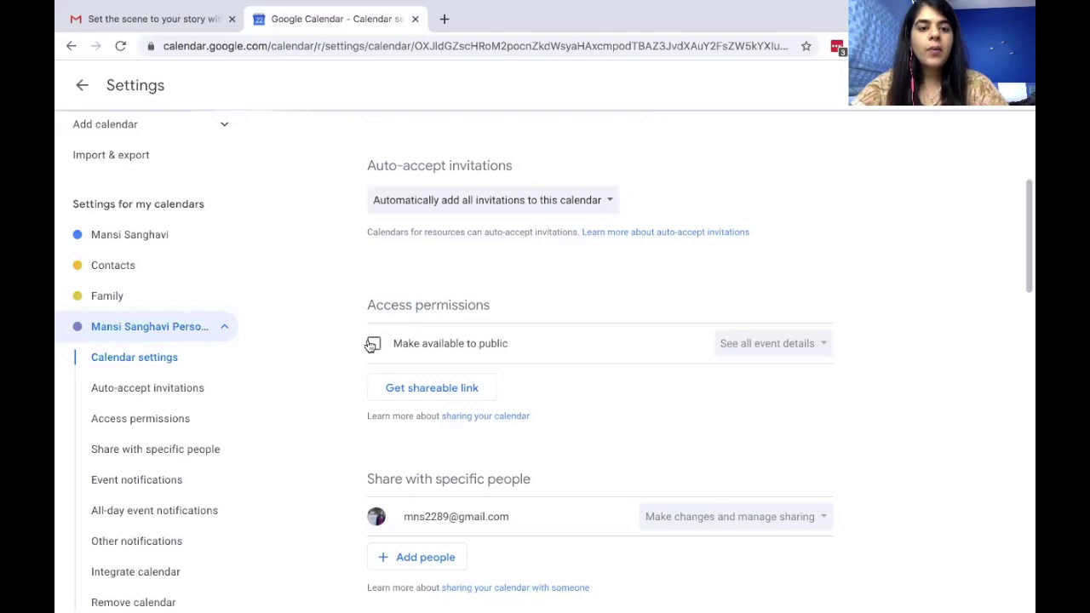
click(372, 343)
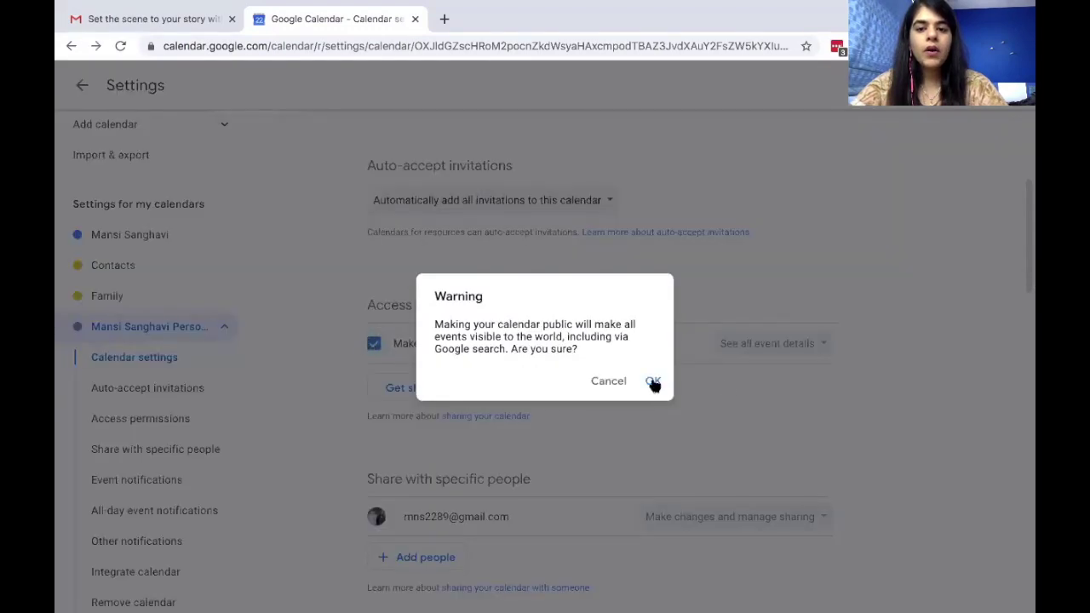
click(653, 384)
Get the shareable link to the personal calendar and copy it
click(433, 388)
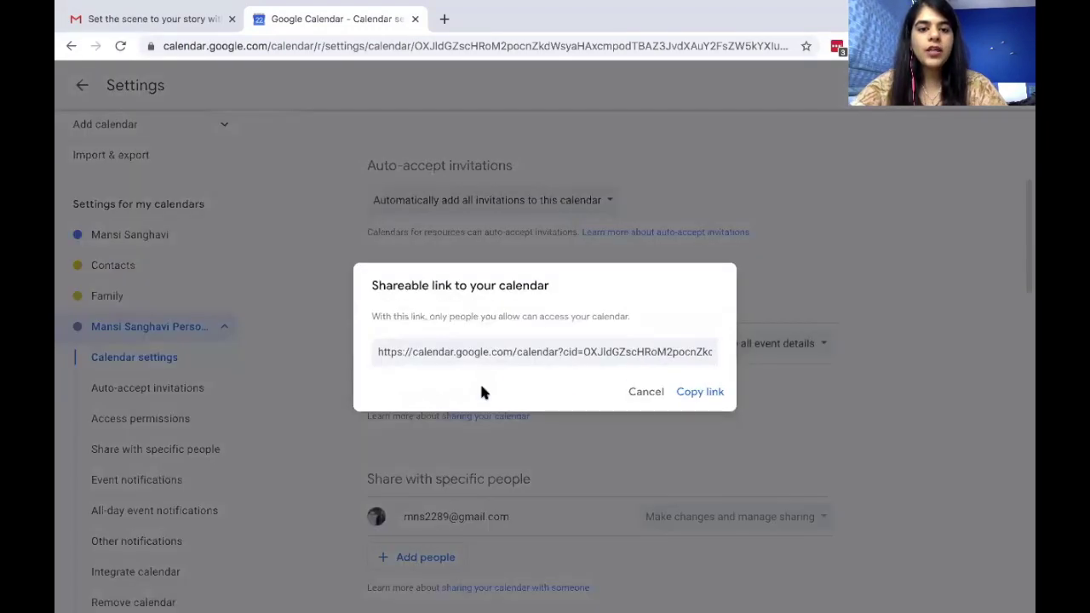
click(477, 358)
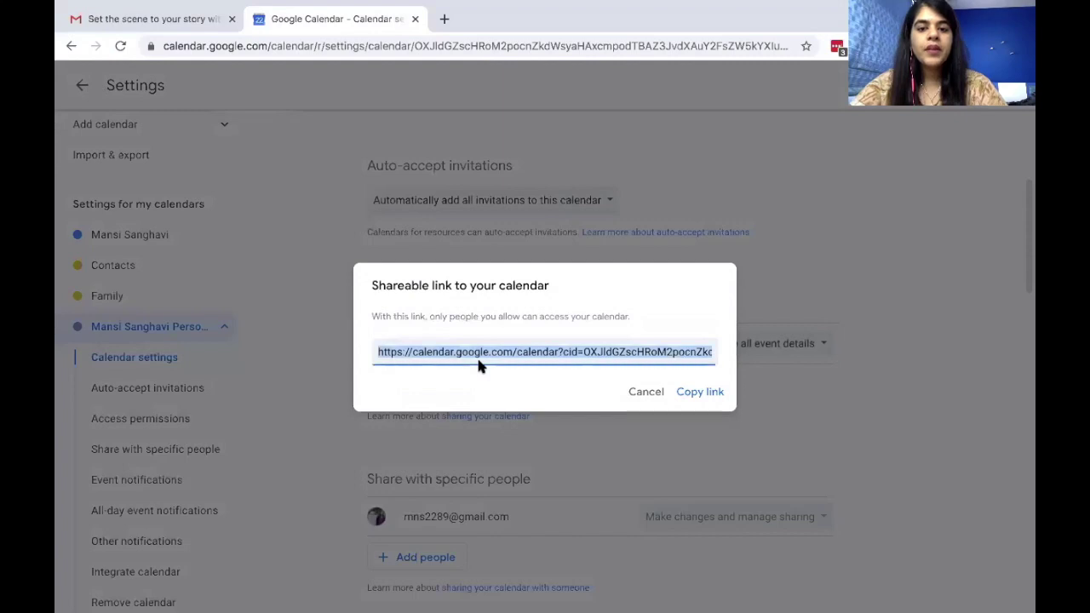
click(707, 399)
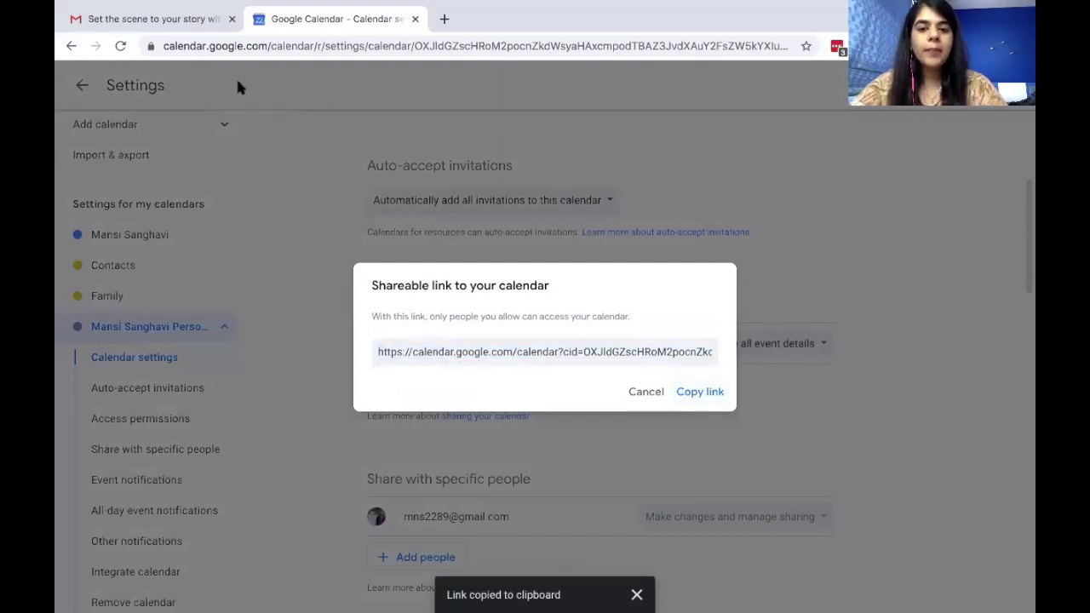
Switch to Gmail, compose a new email, and put the copied calendar link in its body with the word "Link" below it
click(187, 26)
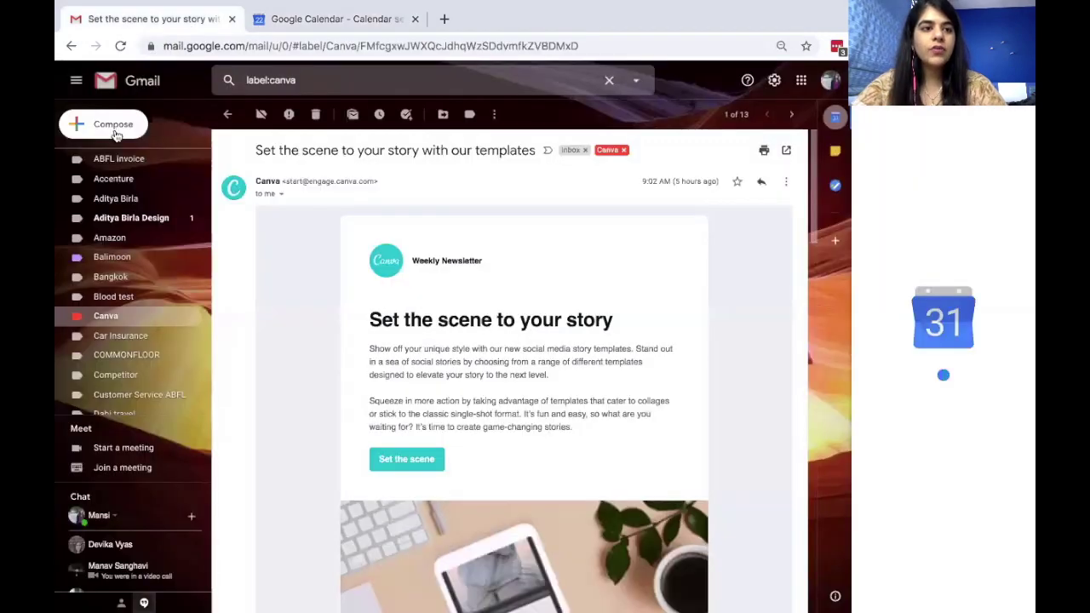
click(116, 134)
key(ctrl+v)
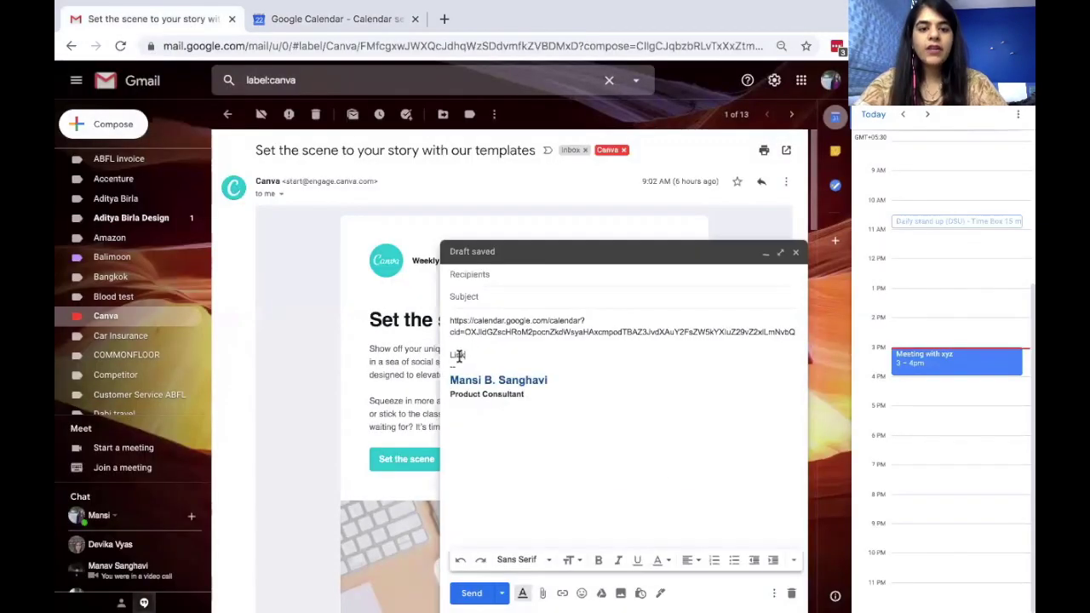
Turn the word "Link" in the email body into a hyperlink to the copied calendar address
double_click(457, 355)
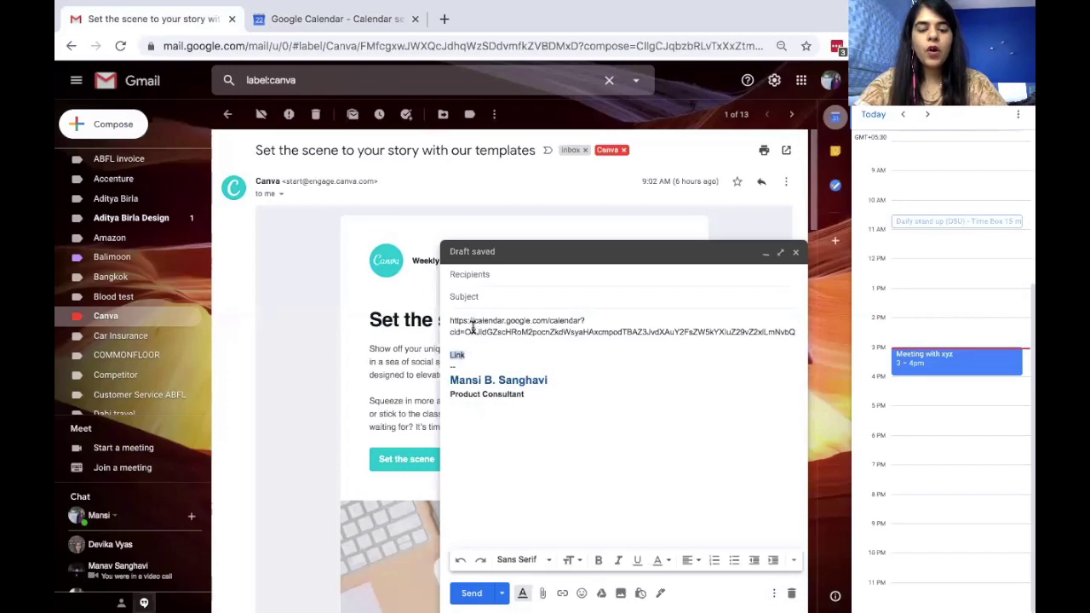
click(561, 593)
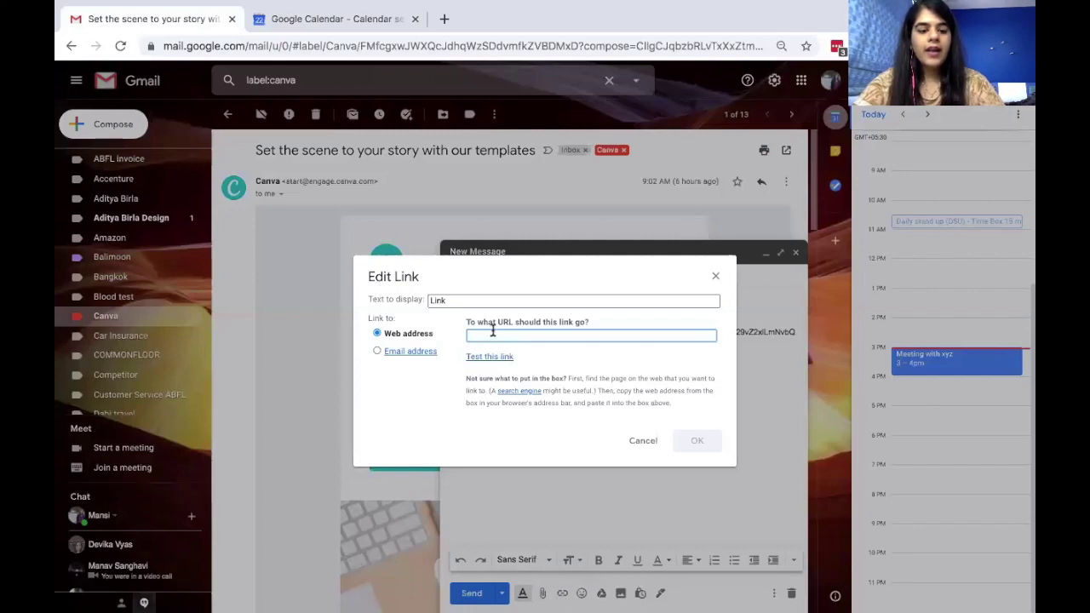
key(ctrl+v)
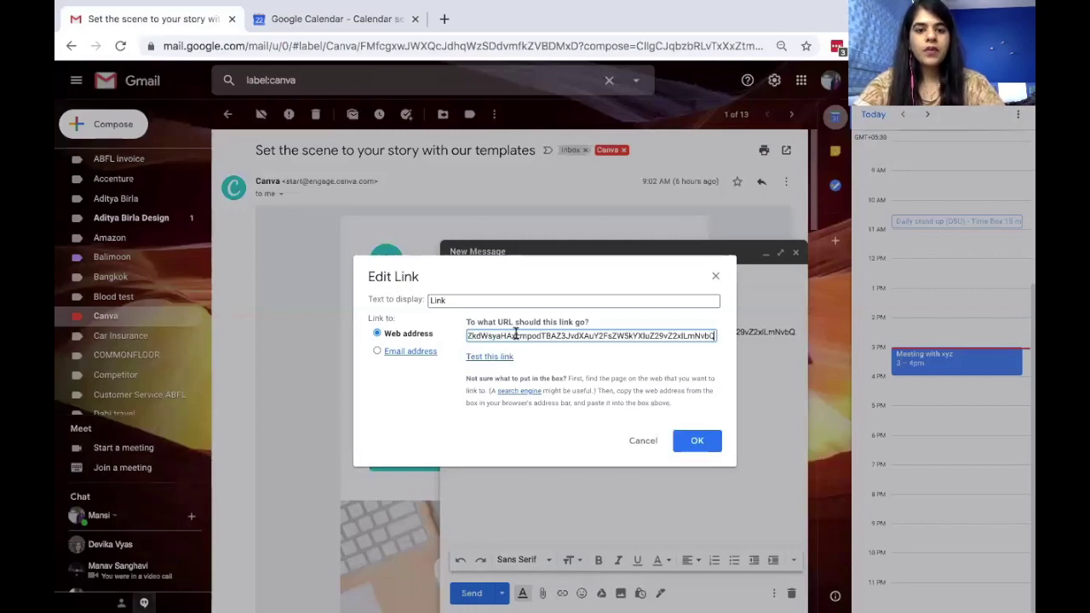
click(692, 440)
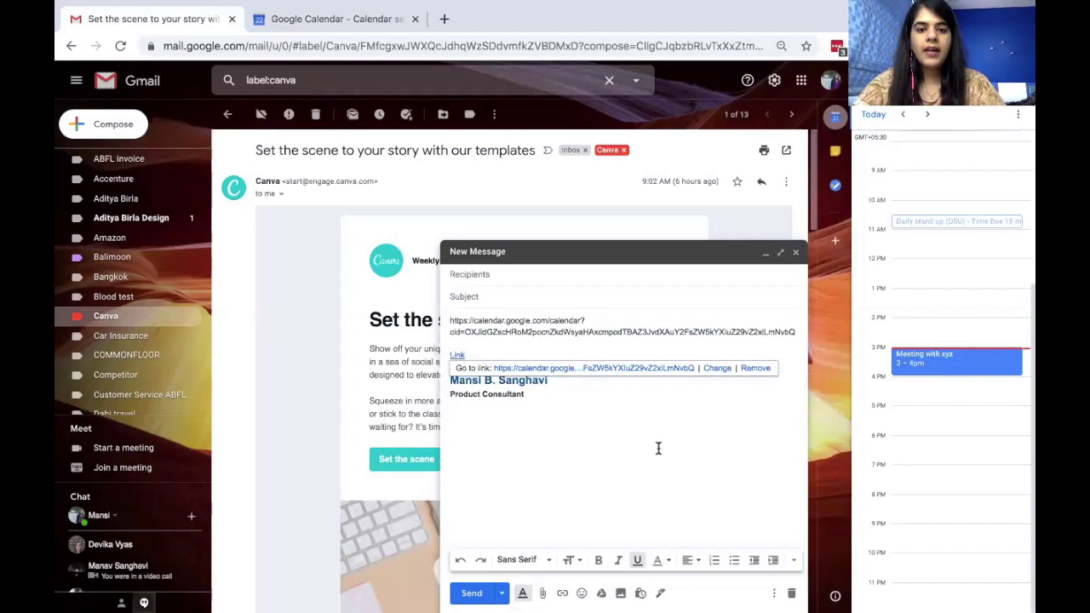
click(657, 447)
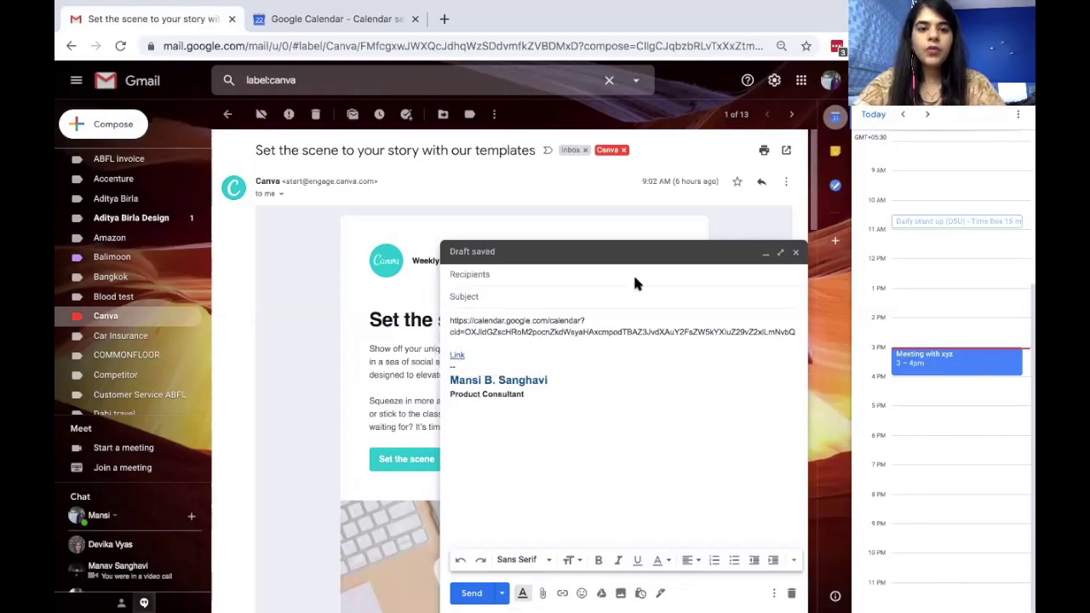
In Google Calendar, share the personal calendar with another account's e-mail as "See all event details", then add it from that account's invitation email
click(335, 19)
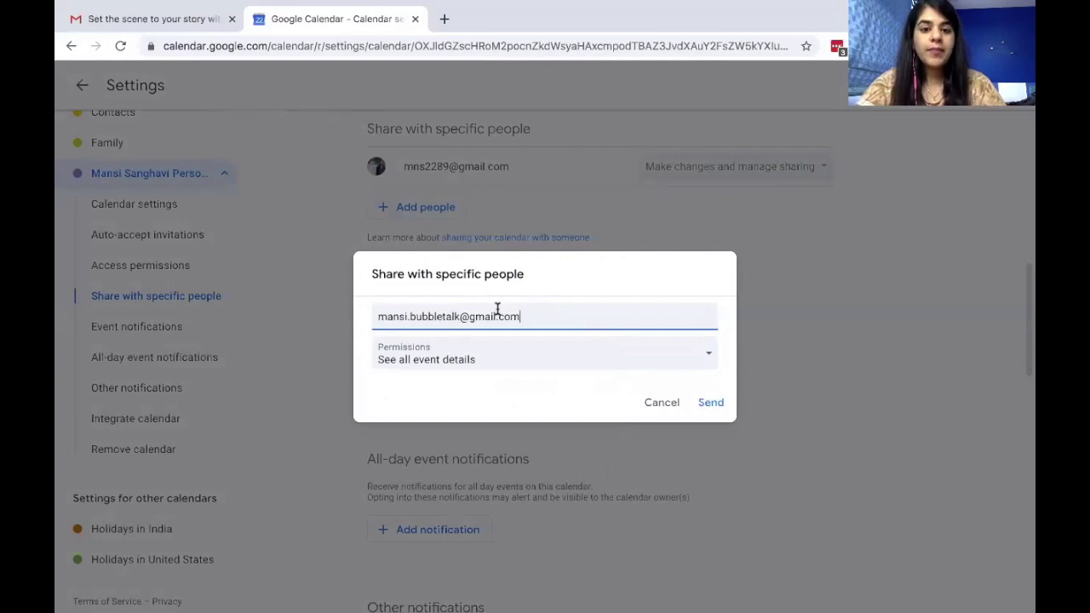
click(719, 401)
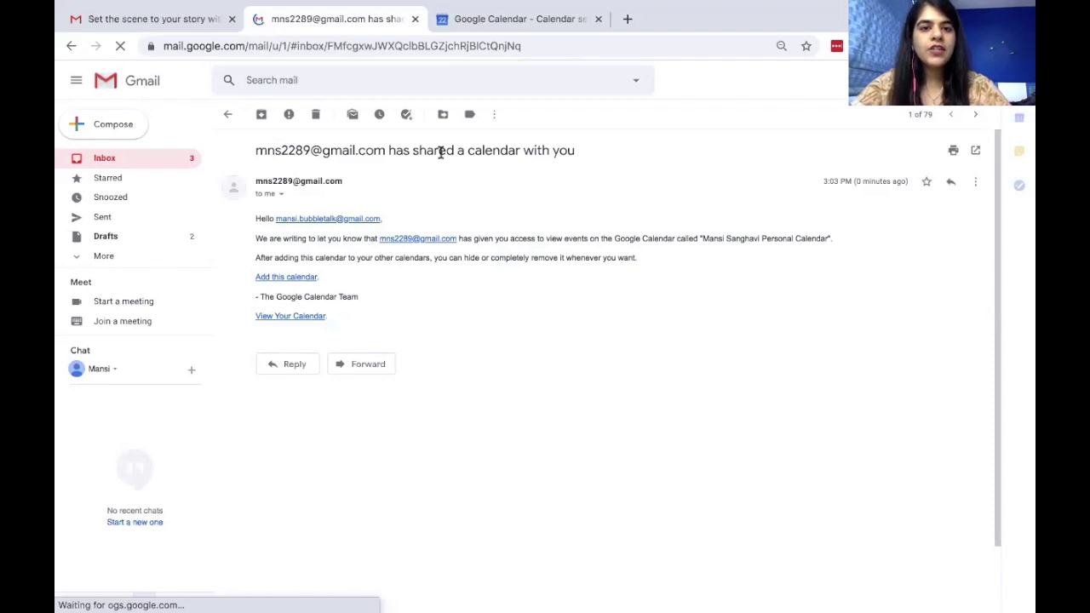
click(299, 277)
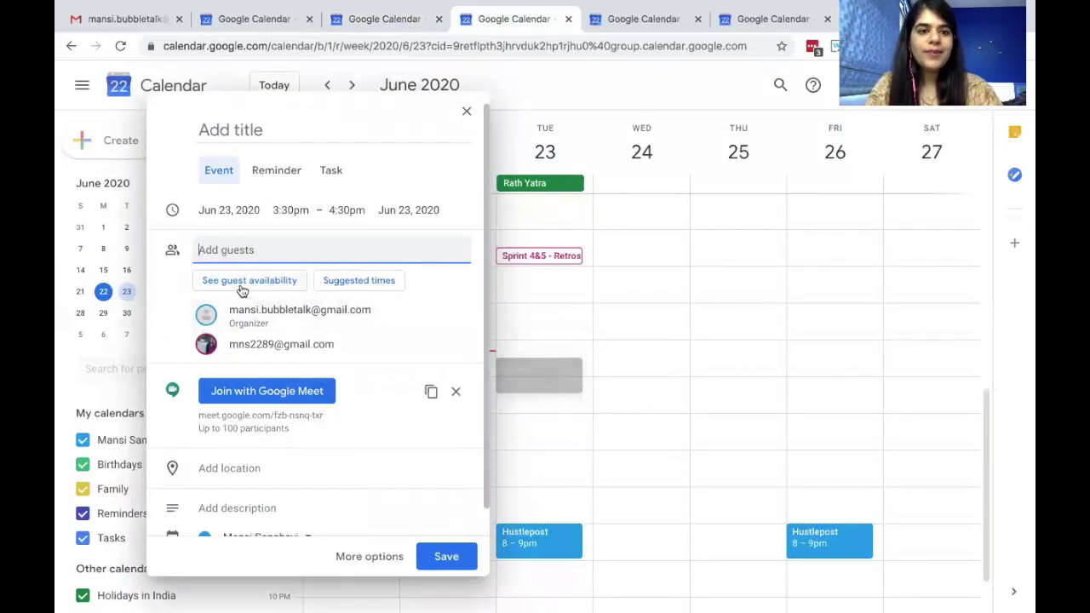
Examine the guests' availability and the suggested meeting times for the new June 23 event
click(240, 281)
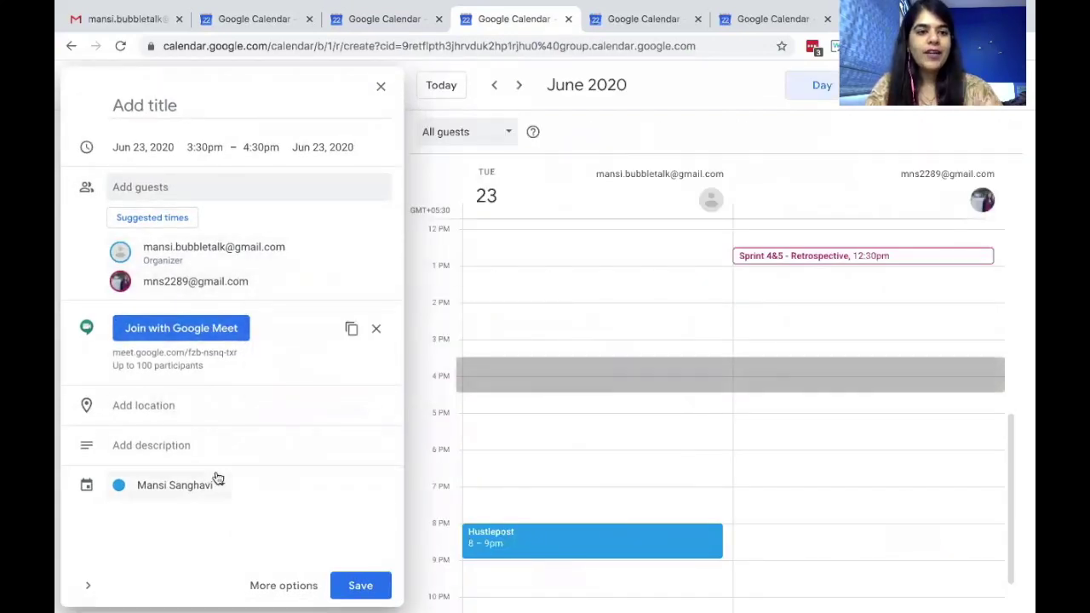
click(154, 219)
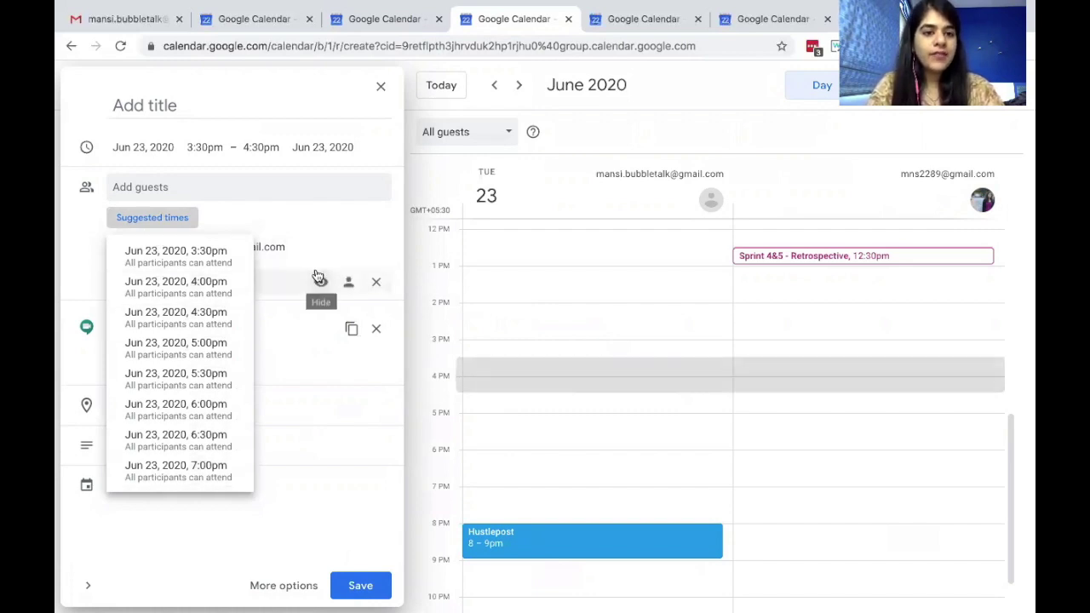
click(316, 228)
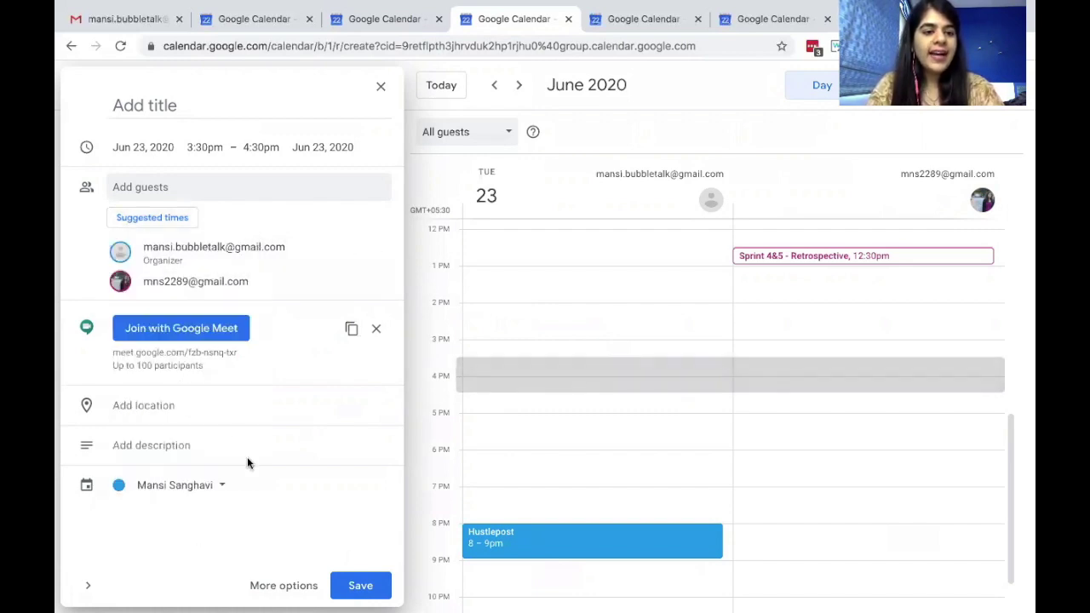